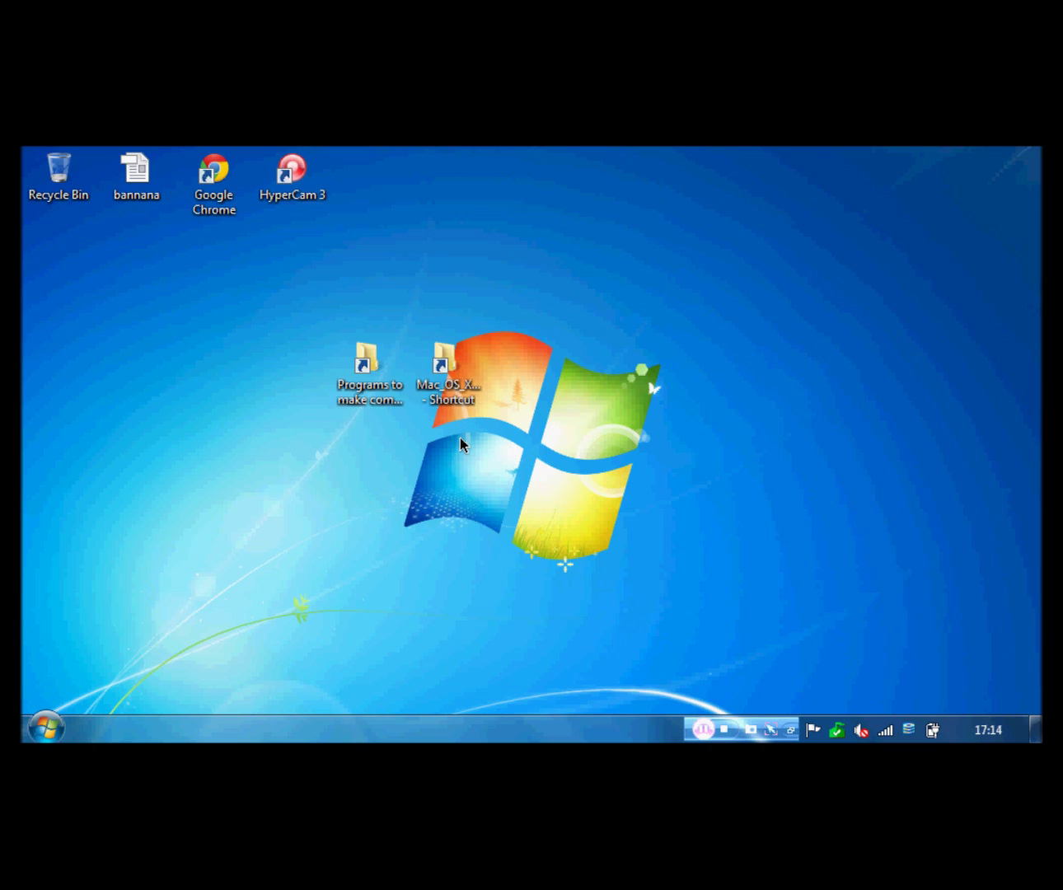
# Launch CCleaner from the Programs to make computer quick folder and minimize that folder window
pyautogui.click(379, 397)
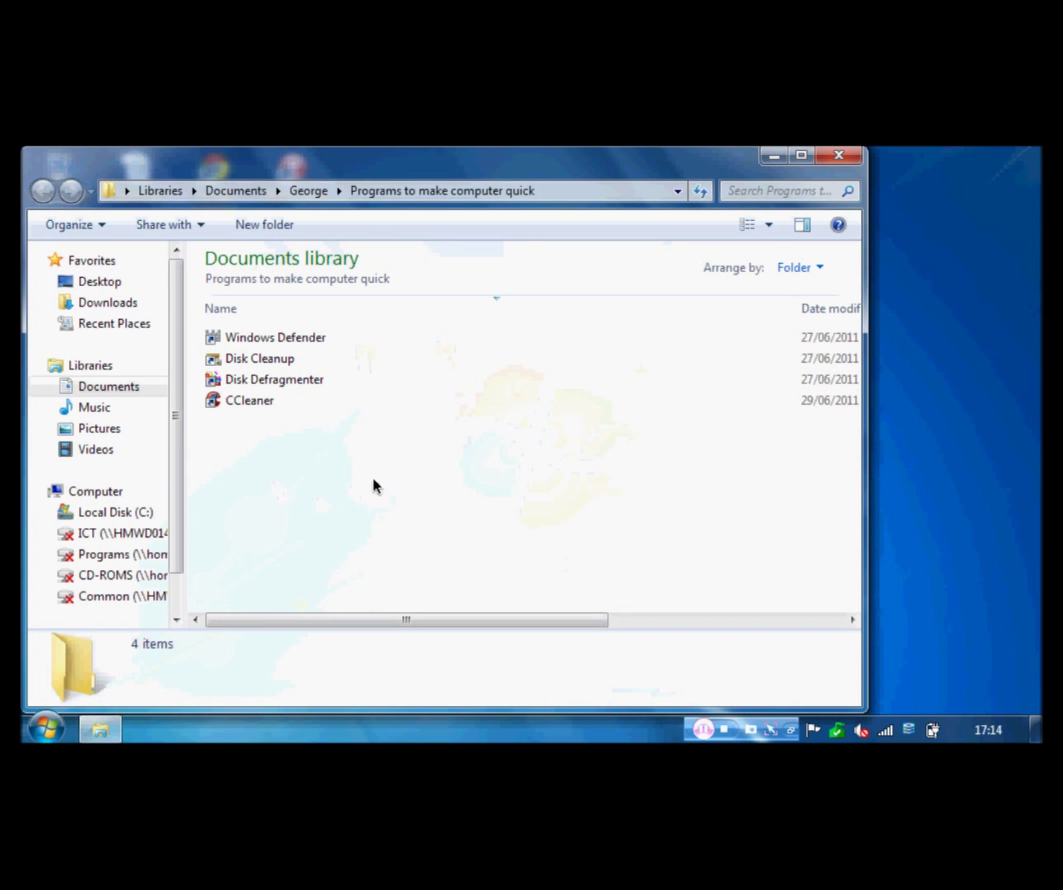
pyautogui.moveTo(375, 480); pyautogui.dragTo(230, 485)
pyautogui.click(266, 425)
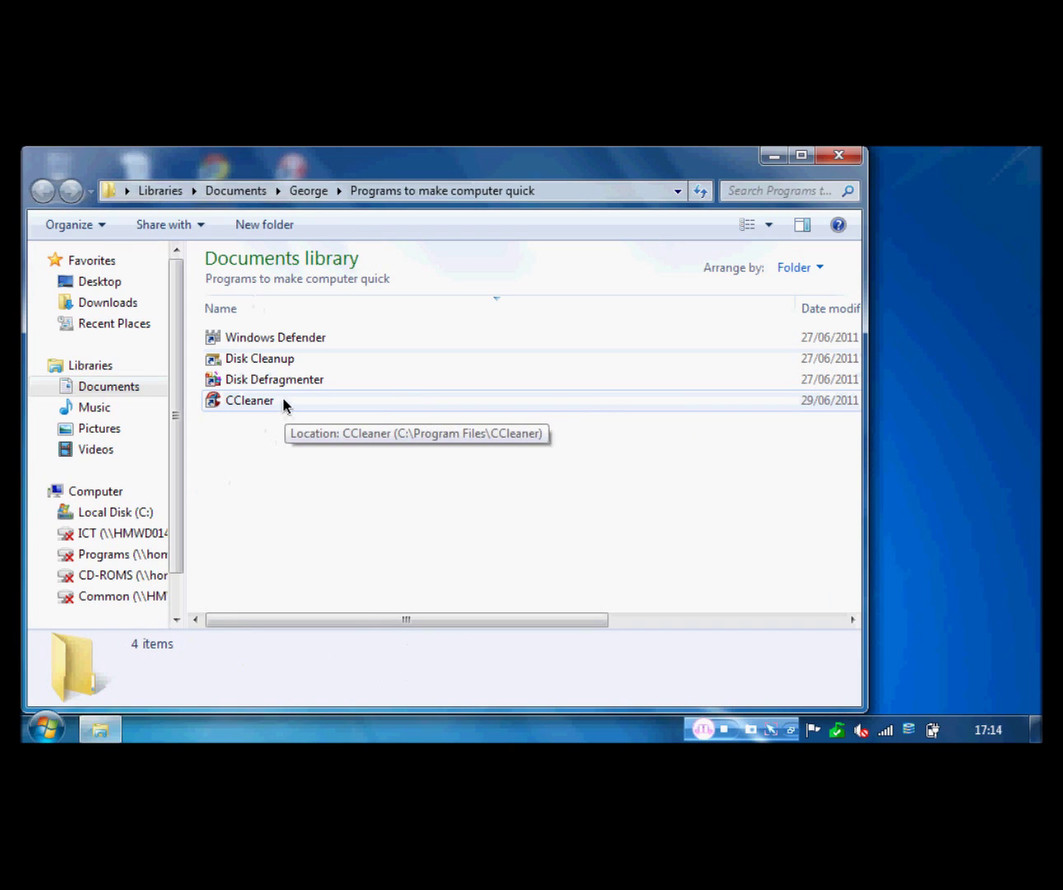
pyautogui.doubleClick(252, 402)
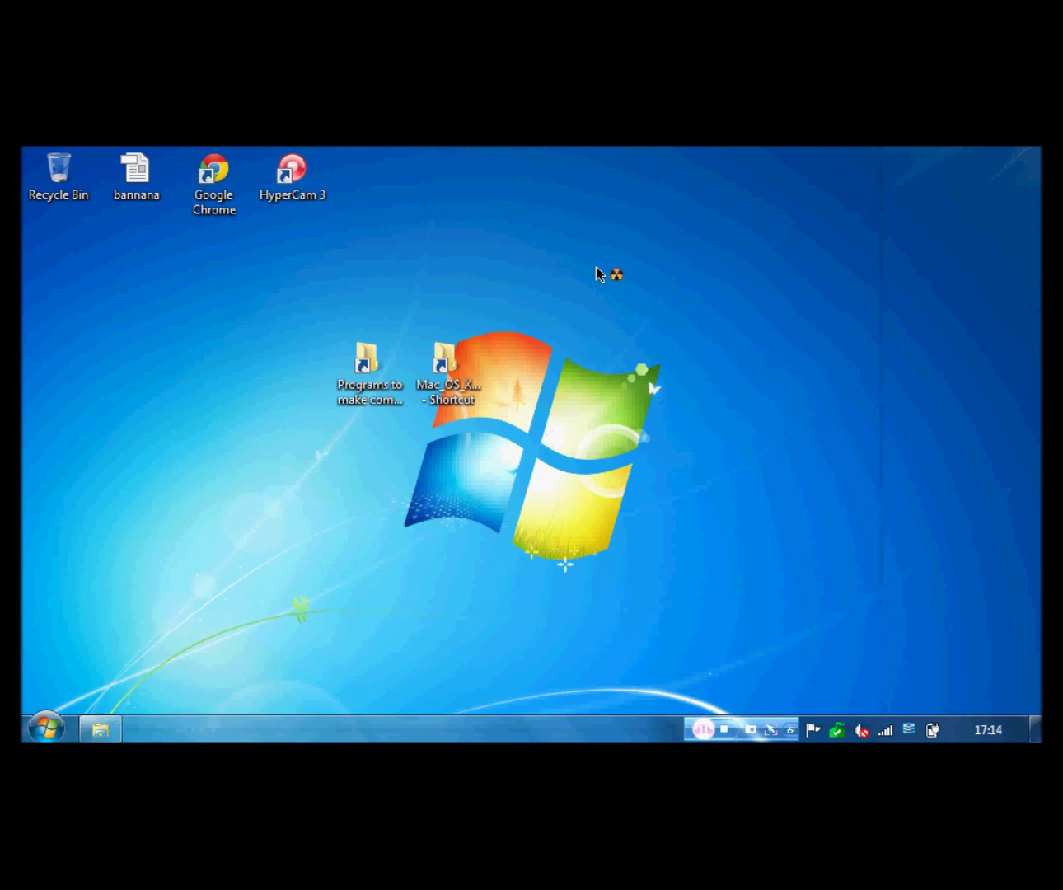
pyautogui.click(775, 155)
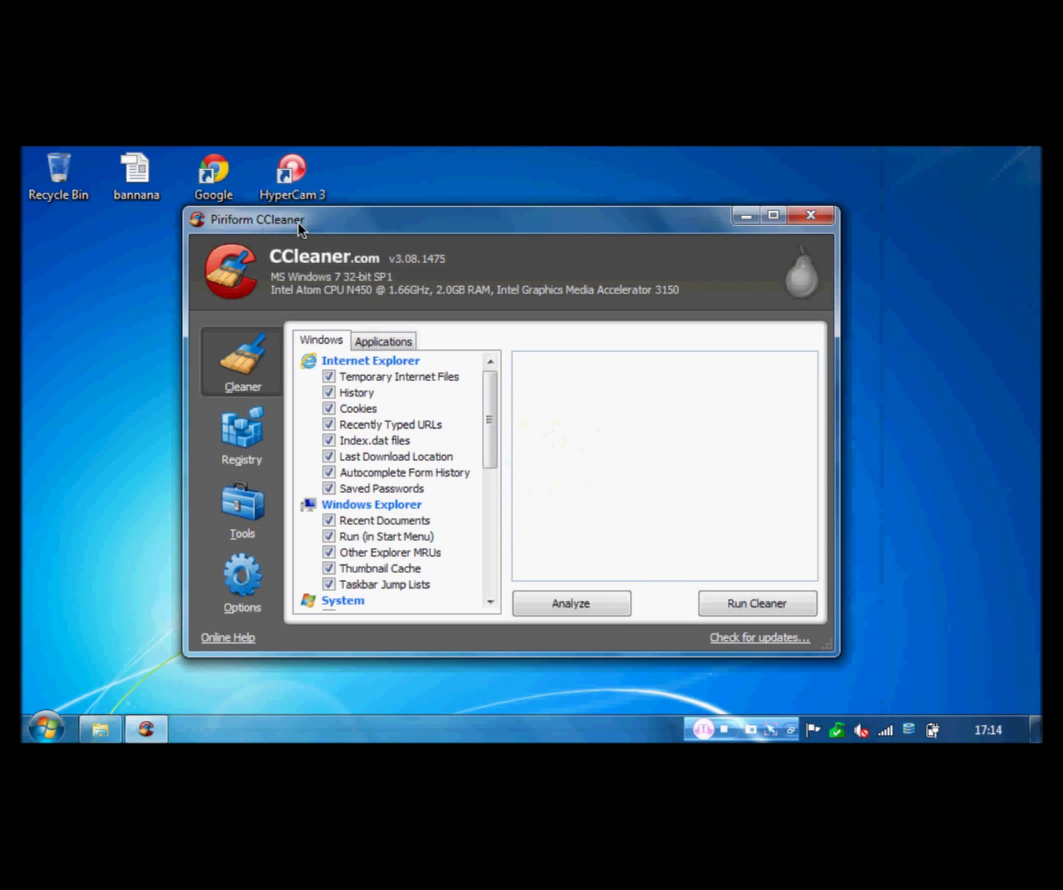
# Uncheck Window Size/Location Cache under Advanced in the Windows cleaning list
pyautogui.scroll(-1, 486, 432)
pyautogui.moveTo(483, 426); pyautogui.dragTo(426, 538)
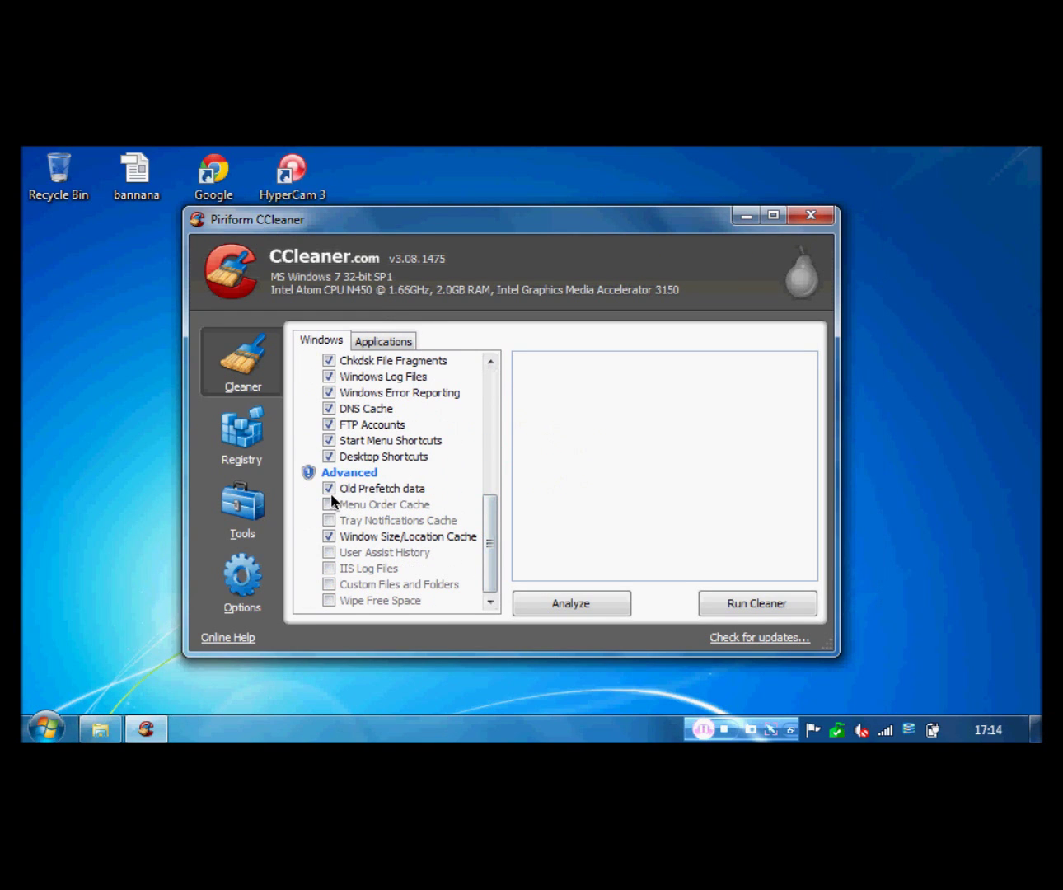
pyautogui.click(328, 536)
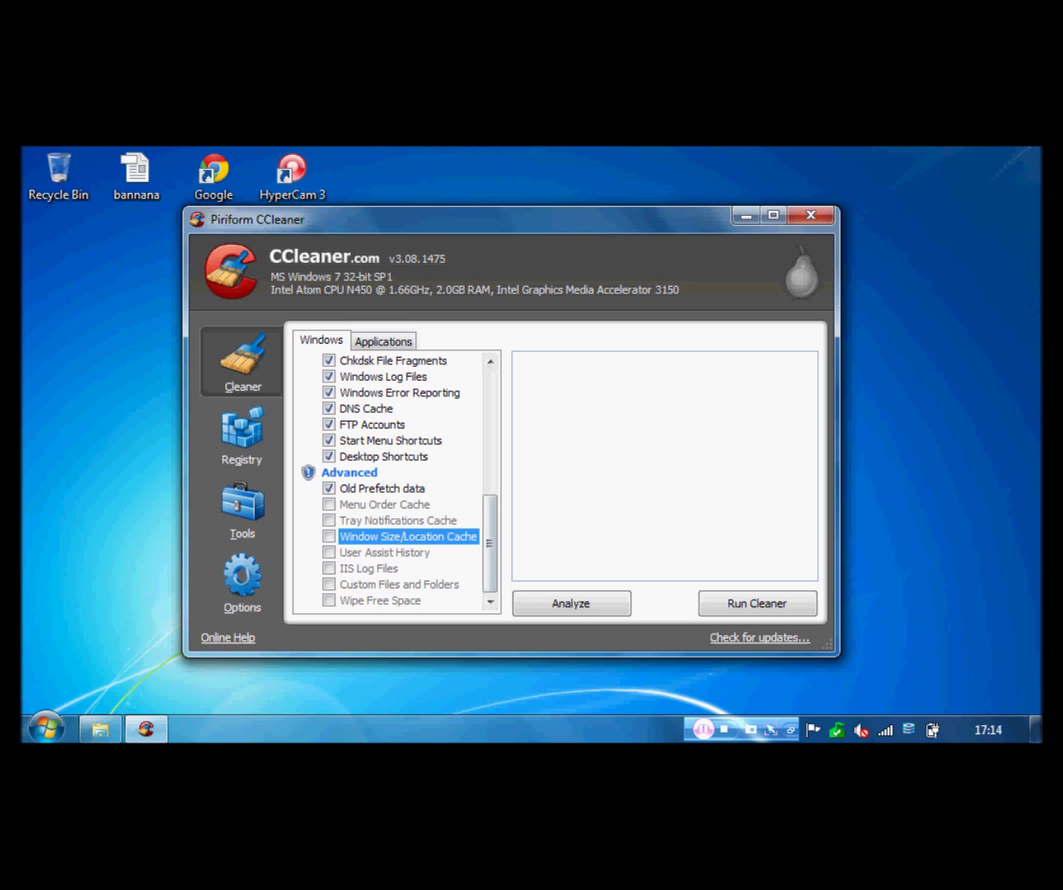
pyautogui.click(334, 492)
# Show the Applications cleaning options and include Game Explorer in the cleaning
pyautogui.moveTo(481, 516); pyautogui.dragTo(472, 350)
pyautogui.click(383, 340)
pyautogui.moveTo(493, 398)
pyautogui.mouseDown()
pyautogui.moveTo(485, 579)
pyautogui.moveTo(487, 395)
pyautogui.mouseUp()
pyautogui.click(328, 520)
# Analyze the PC and review the 136.1 MB of files listed by category for removal
pyautogui.click(586, 609)
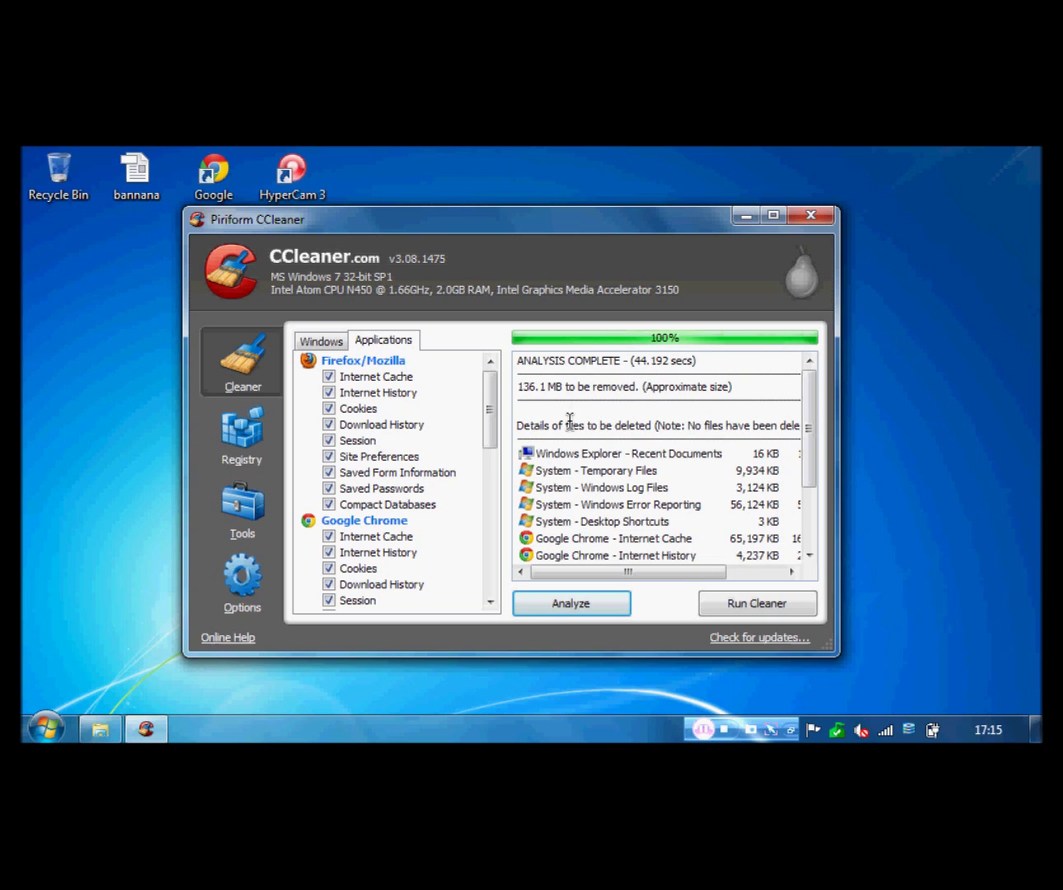
pyautogui.moveTo(516, 384); pyautogui.dragTo(570, 385)
pyautogui.moveTo(806, 420); pyautogui.dragTo(782, 458)
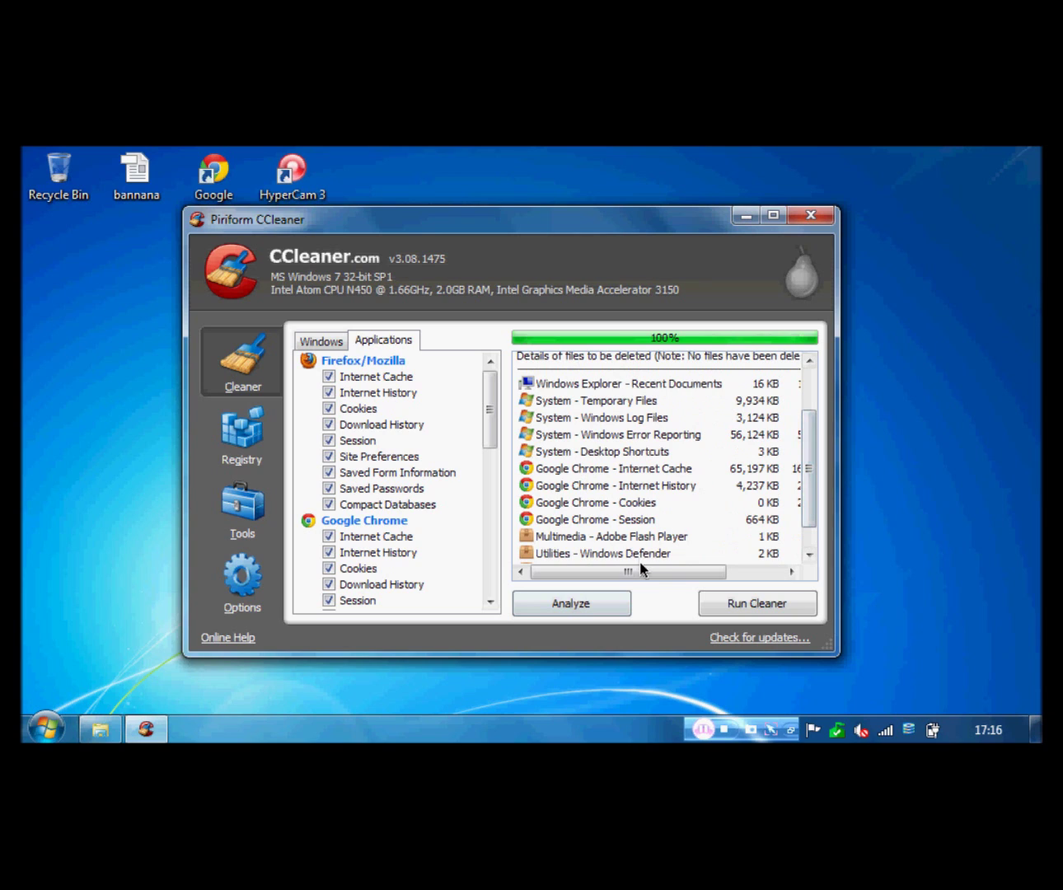
pyautogui.moveTo(639, 570)
pyautogui.mouseDown()
pyautogui.moveTo(663, 574)
pyautogui.moveTo(647, 570)
pyautogui.mouseUp()
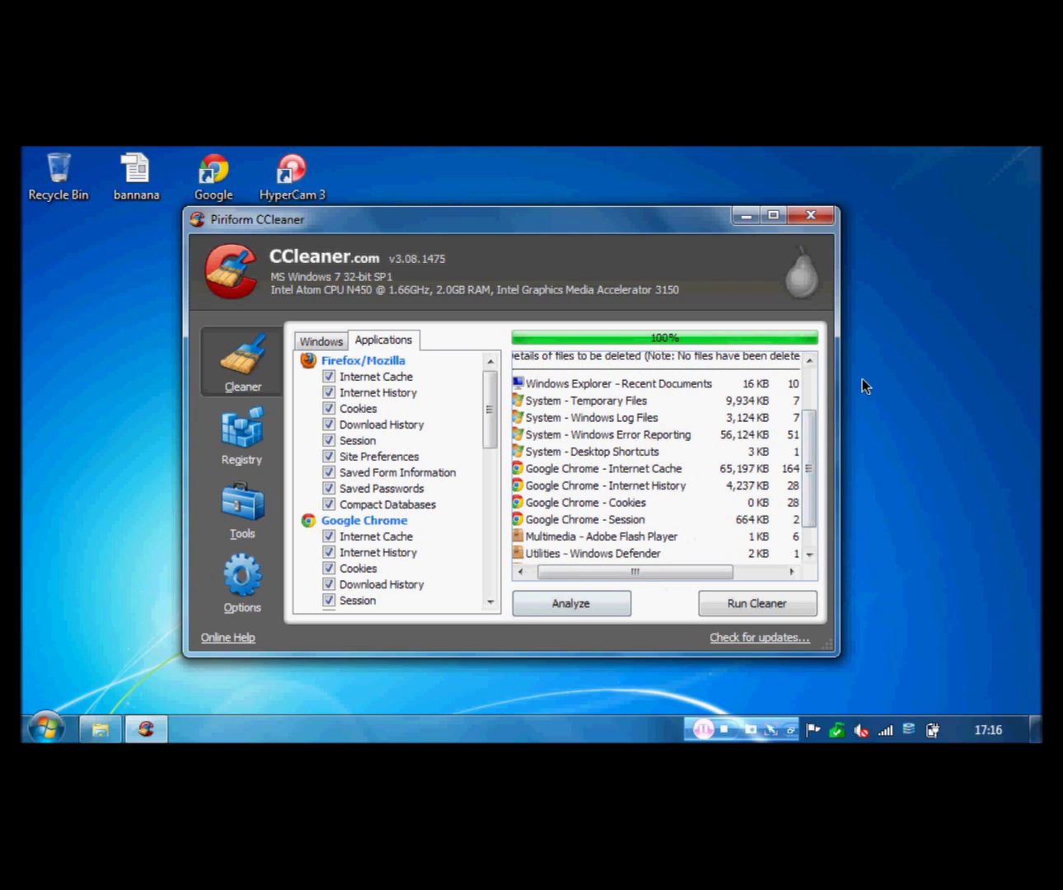
pyautogui.moveTo(812, 441); pyautogui.dragTo(807, 469)
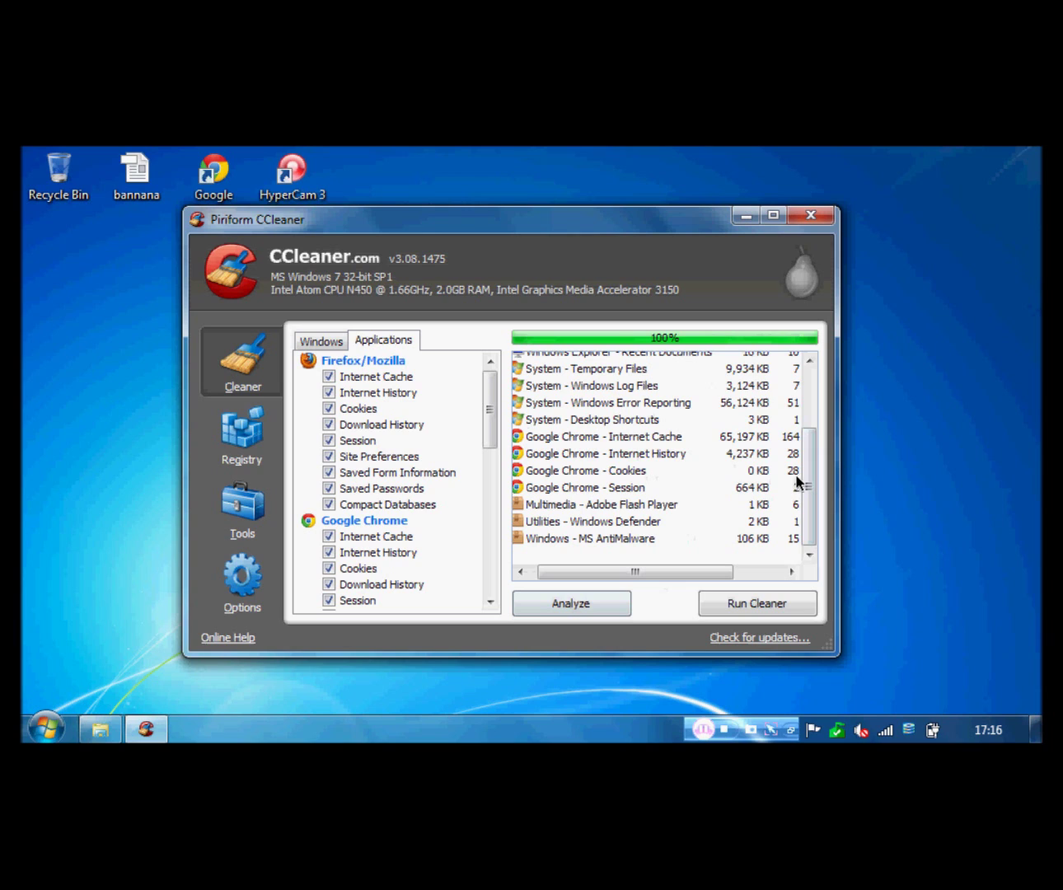
pyautogui.moveTo(808, 472); pyautogui.dragTo(779, 536)
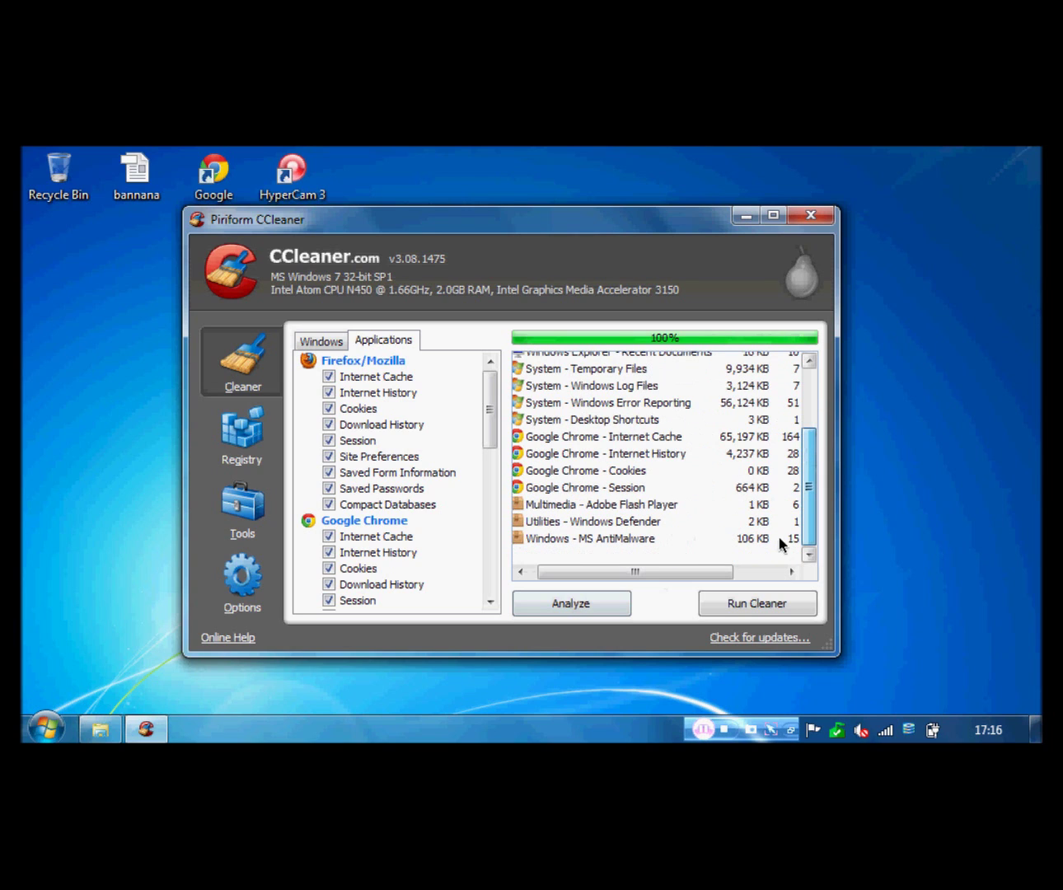
# Run the cleaner to remove 139.1 MB of files, then go to the Registry Cleaner page
pyautogui.click(775, 595)
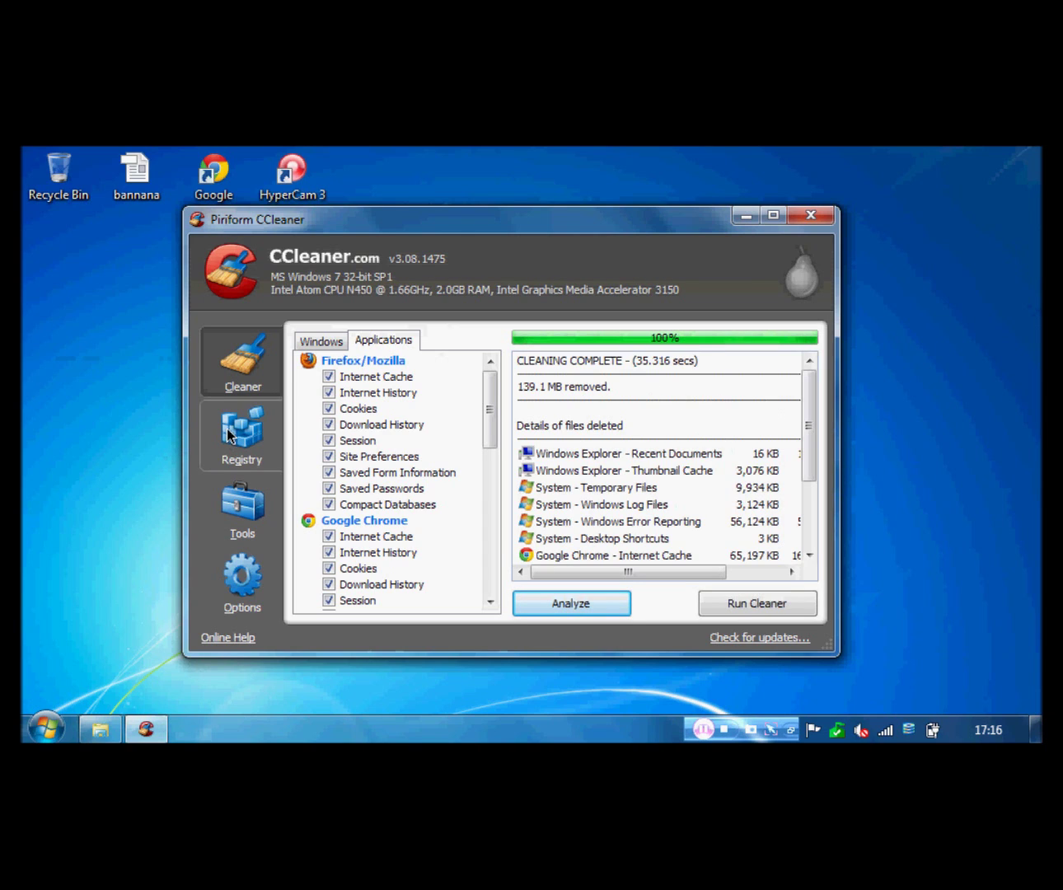
pyautogui.click(229, 434)
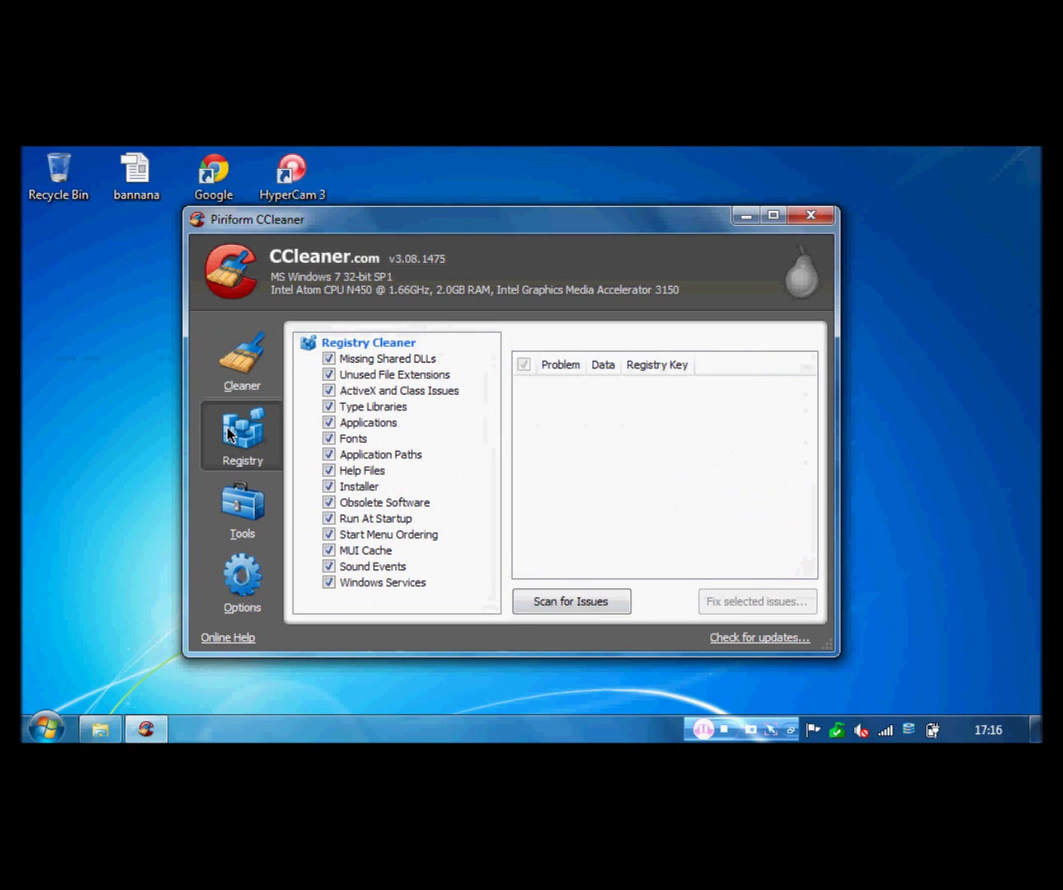
# Scan the registry and fix both issues without a backup, then show the Uninstall program list
pyautogui.click(552, 597)
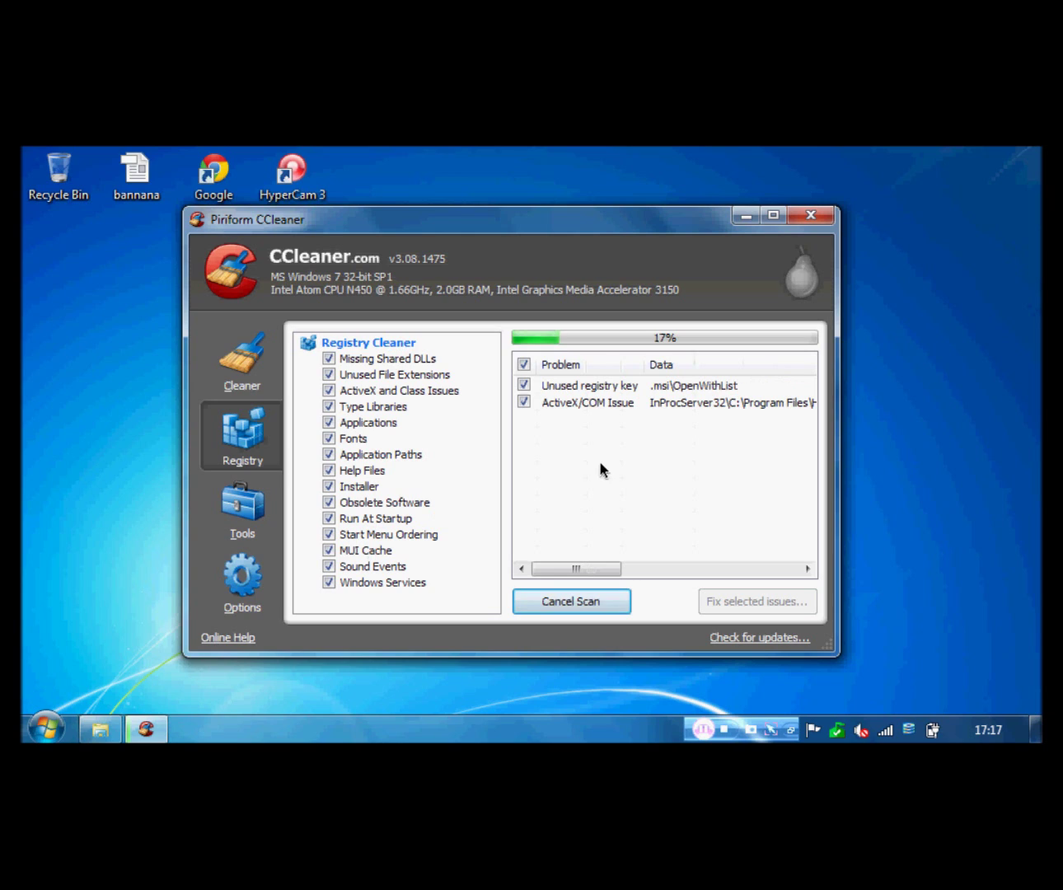
pyautogui.moveTo(579, 564); pyautogui.dragTo(574, 506)
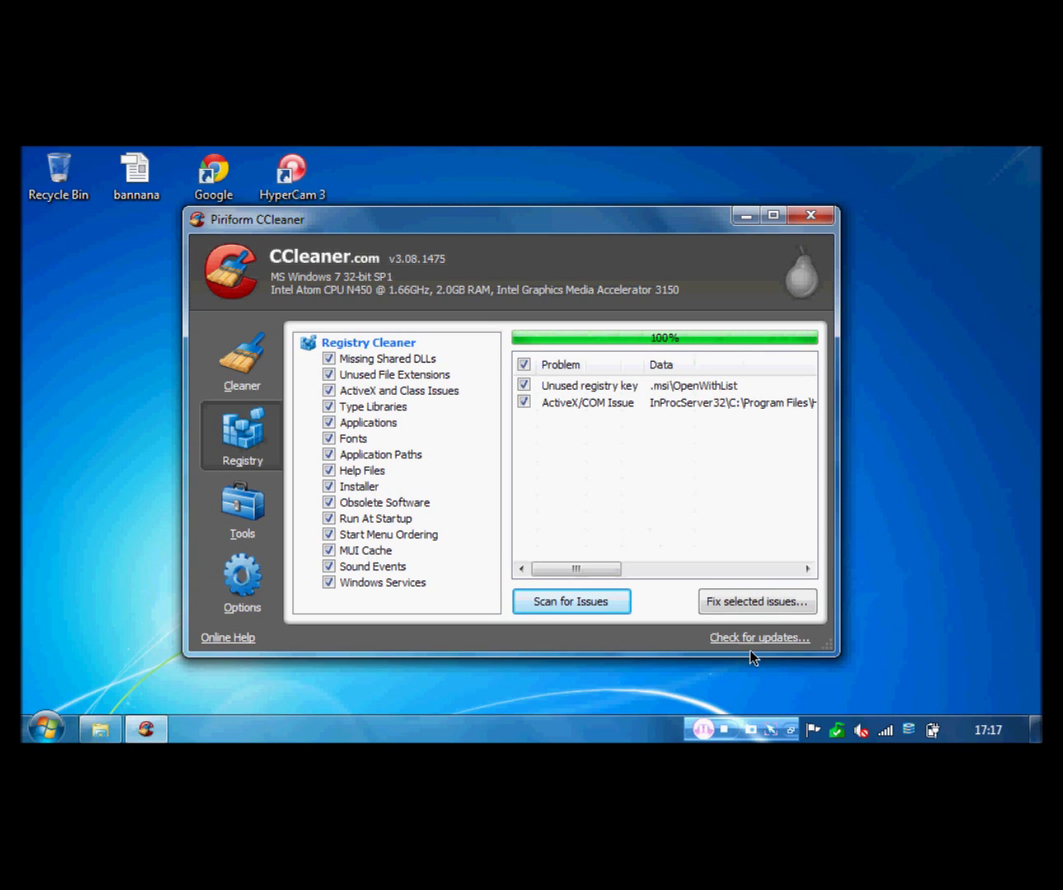
pyautogui.click(759, 613)
pyautogui.click(565, 485)
pyautogui.click(555, 538)
pyautogui.click(667, 534)
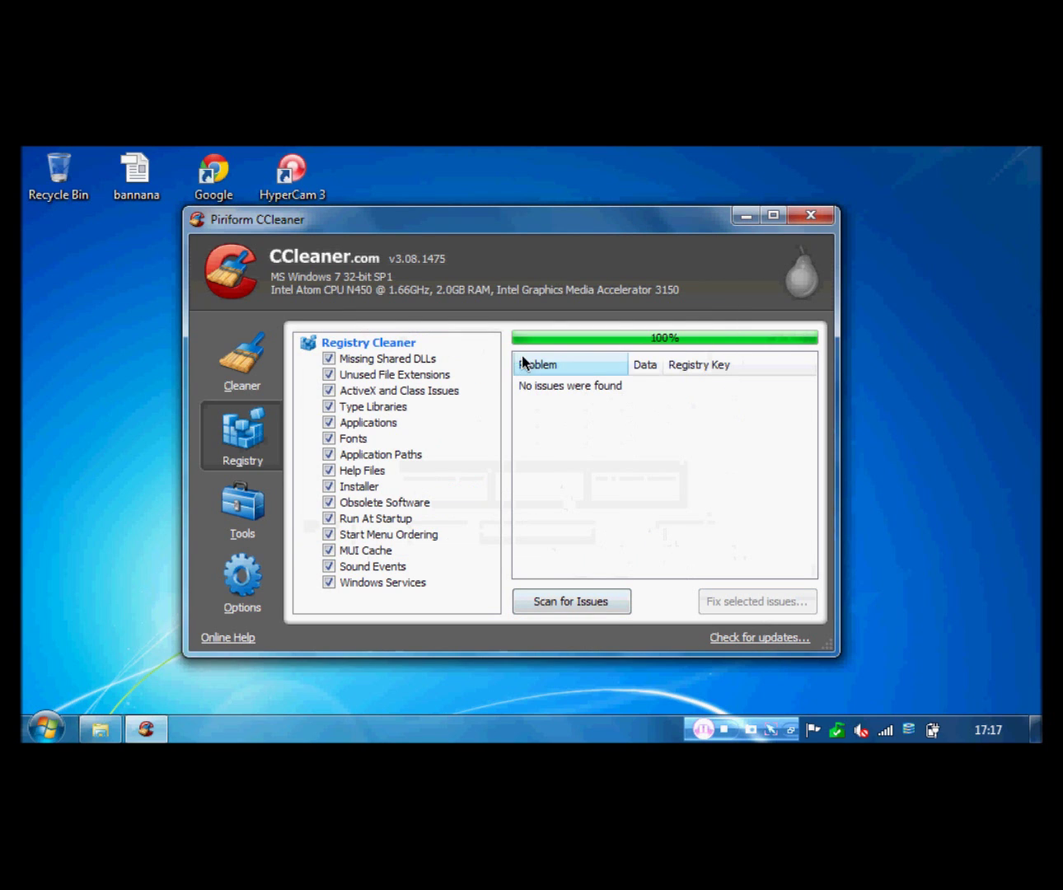
pyautogui.click(226, 517)
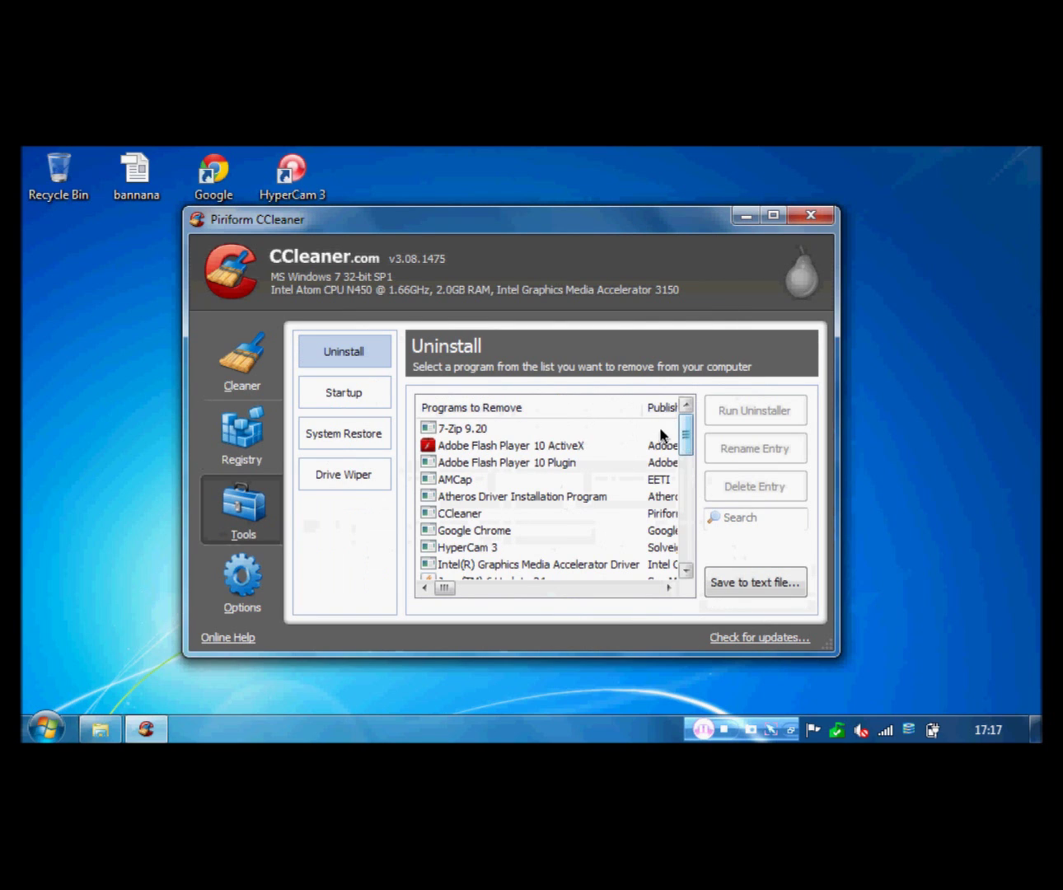
# Uninstall 7-Zip 9.20 through its wizard, choosing to reboot manually later
pyautogui.click(660, 428)
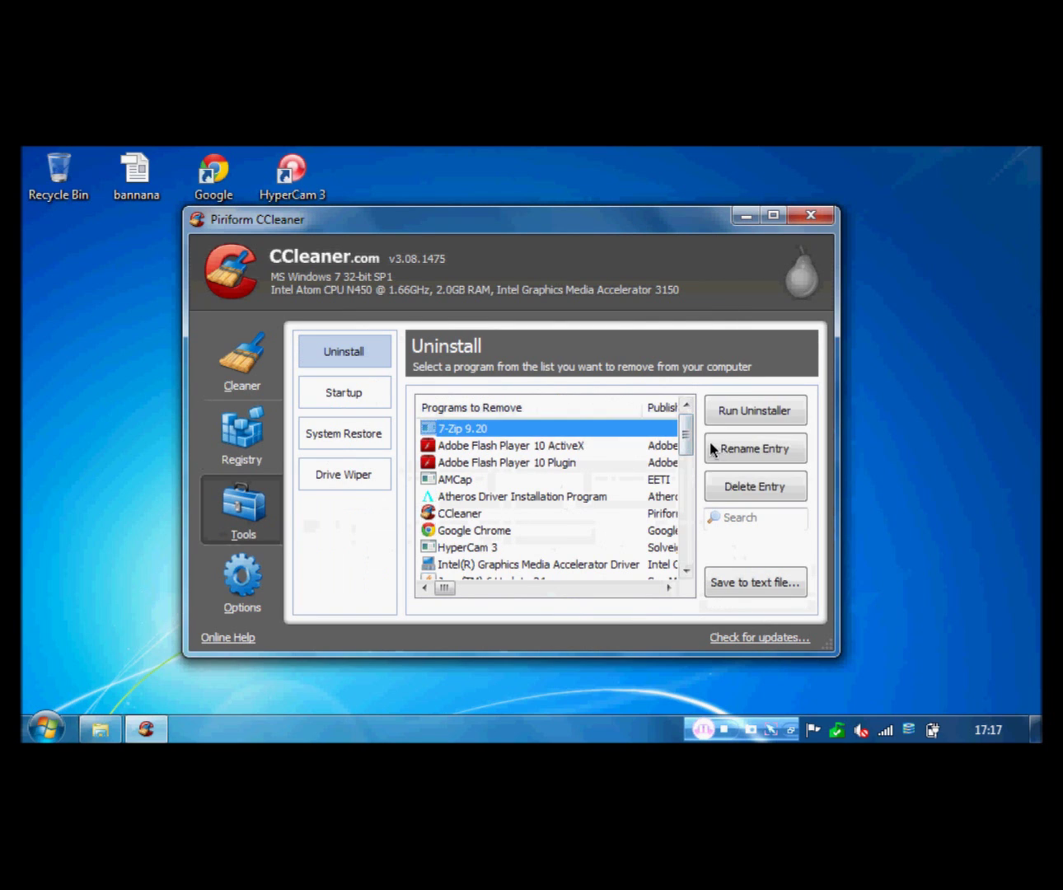
pyautogui.click(749, 410)
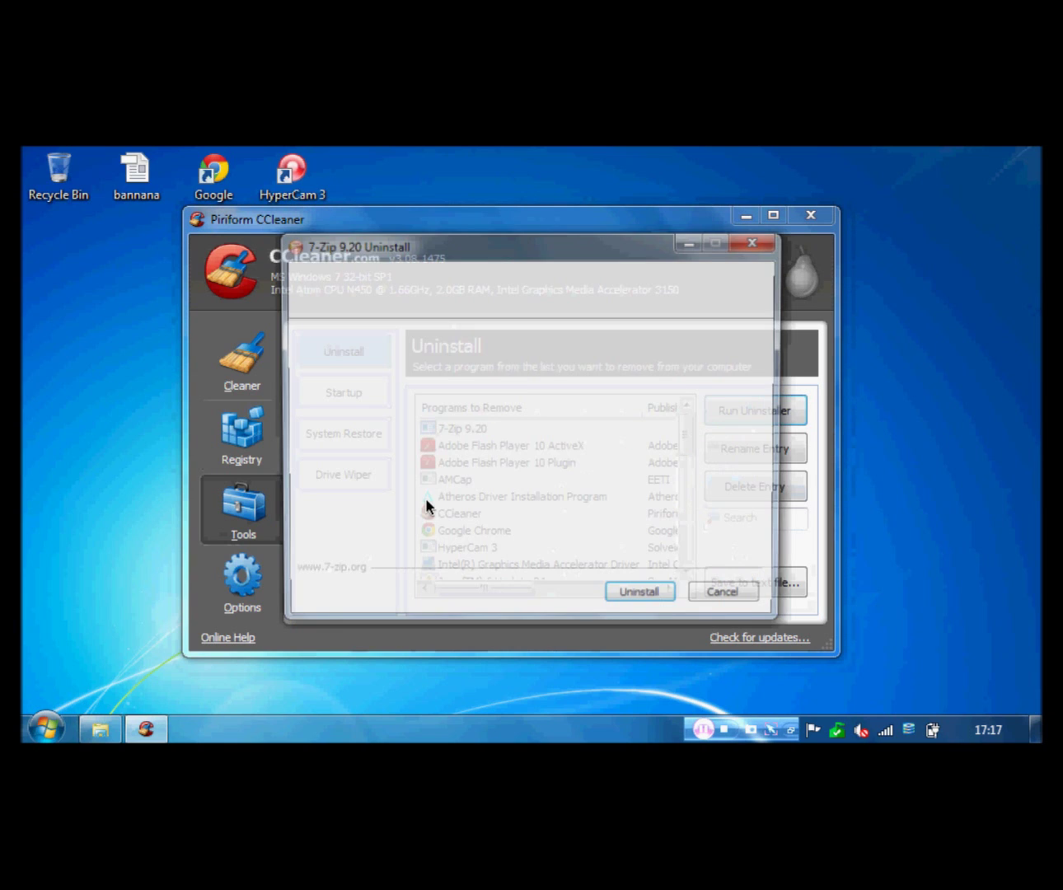
pyautogui.click(662, 597)
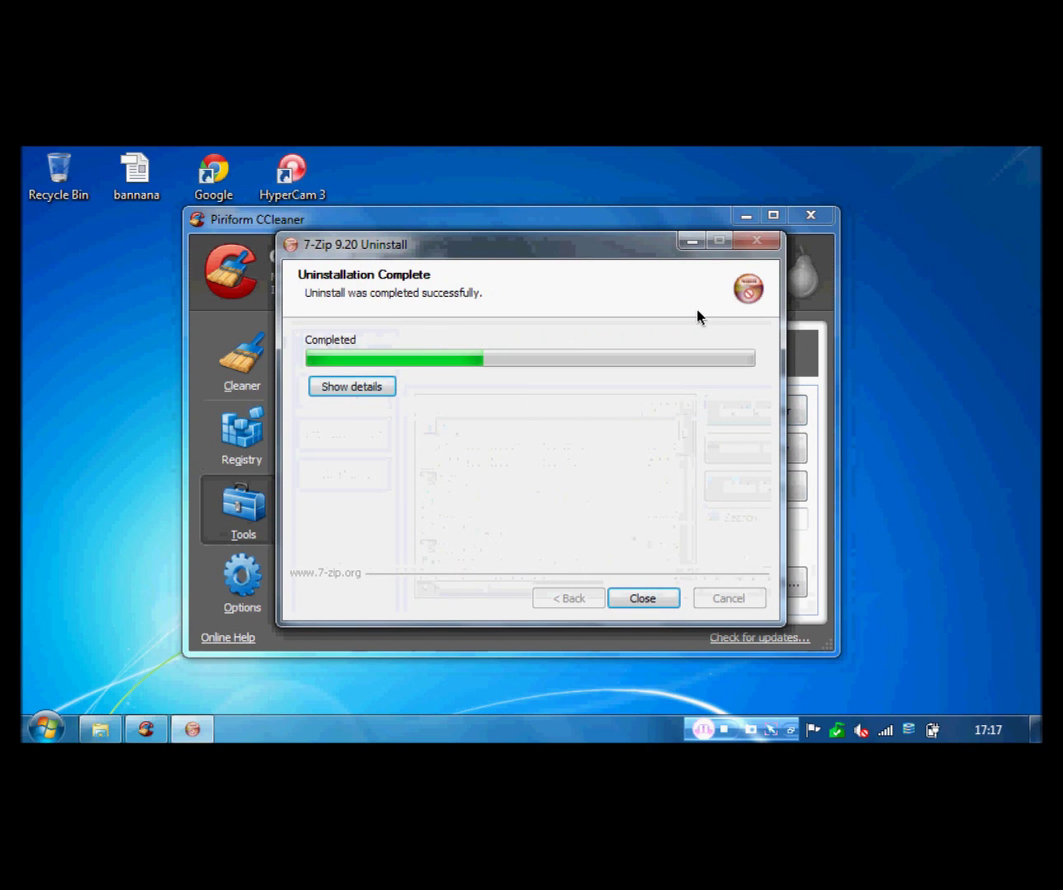
pyautogui.click(644, 594)
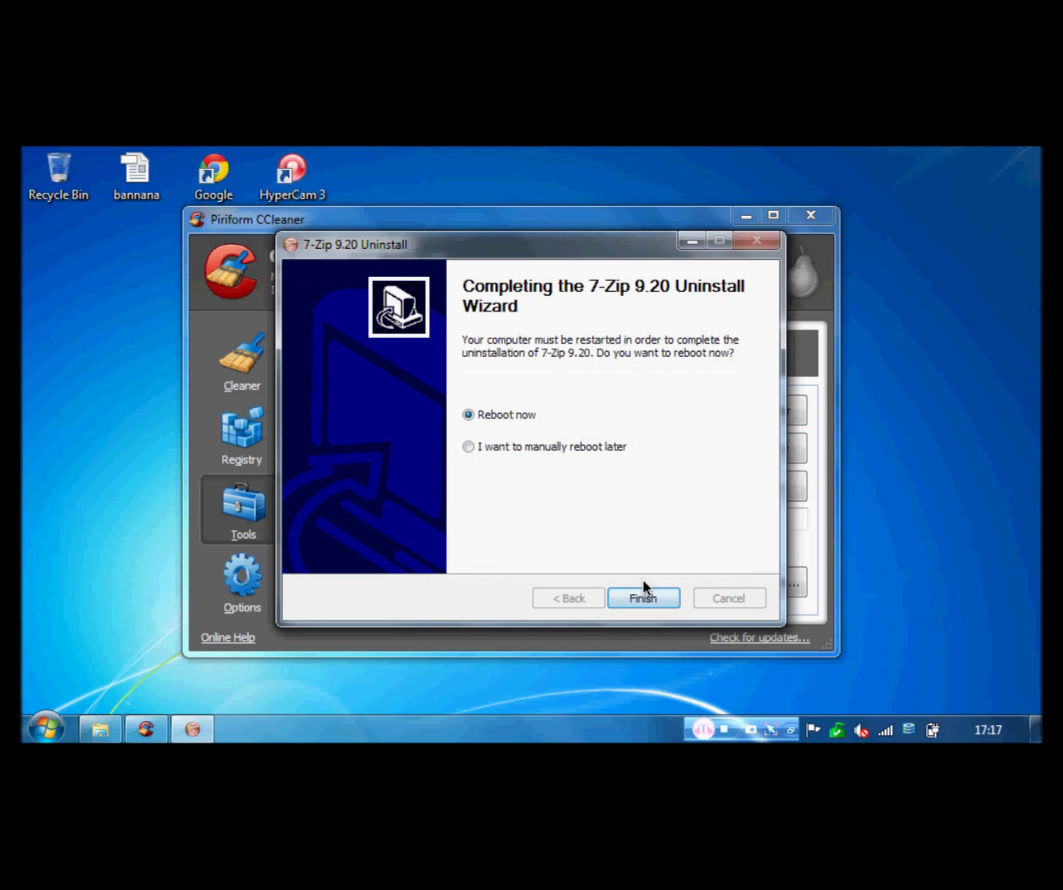
pyautogui.press('Down')
pyautogui.click(619, 600)
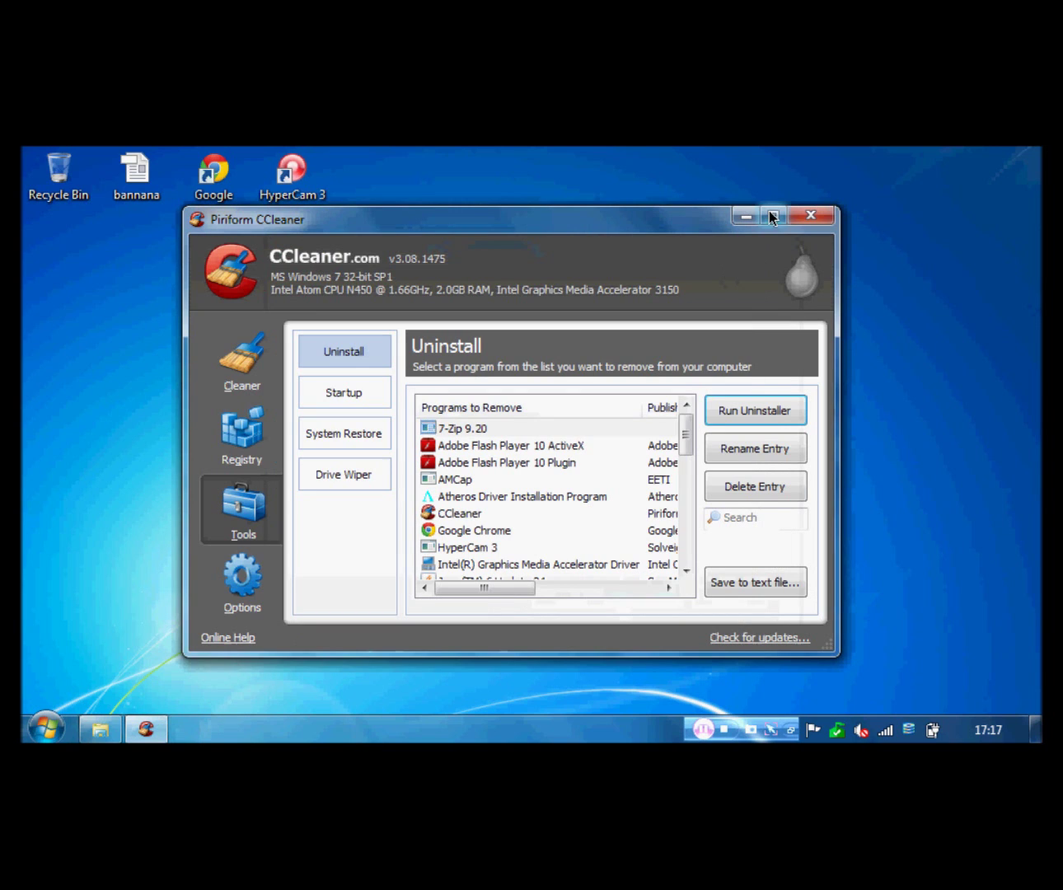
# Close CCleaner, view and close the Programs to make computer quick folder, then open Security Essentials
pyautogui.click(809, 216)
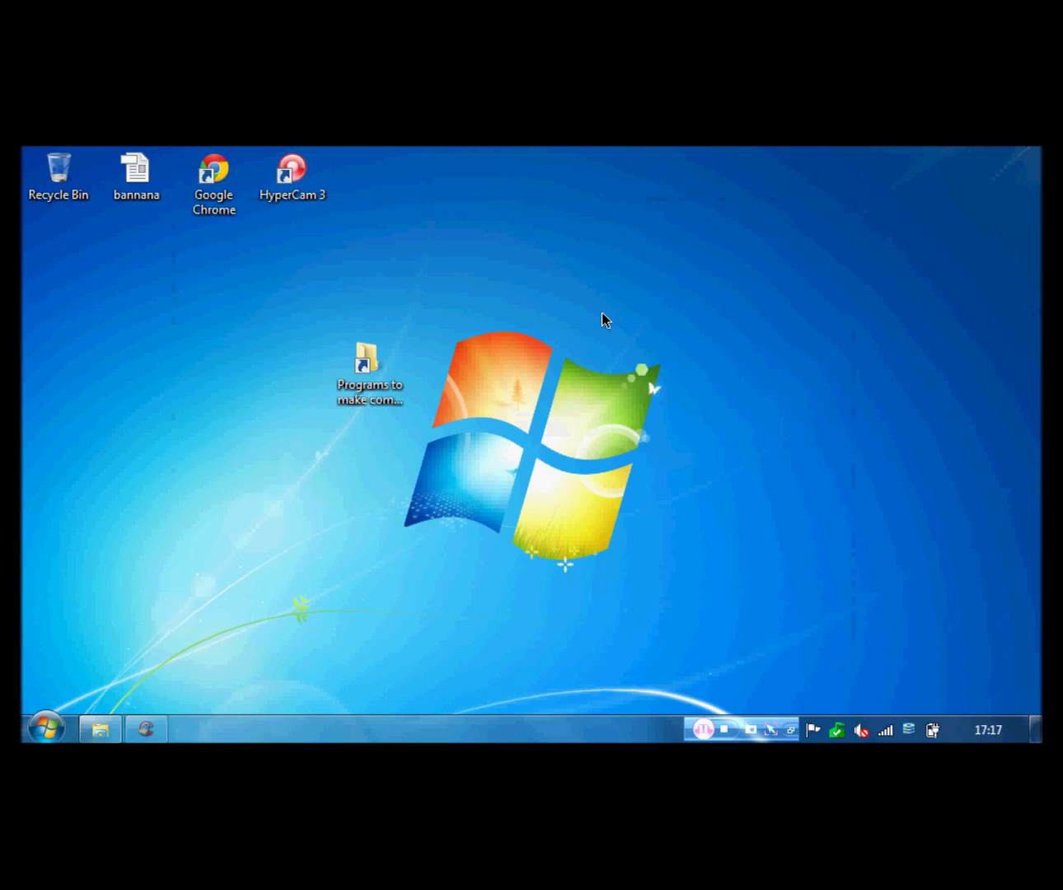
pyautogui.doubleClick(381, 385)
pyautogui.click(355, 377)
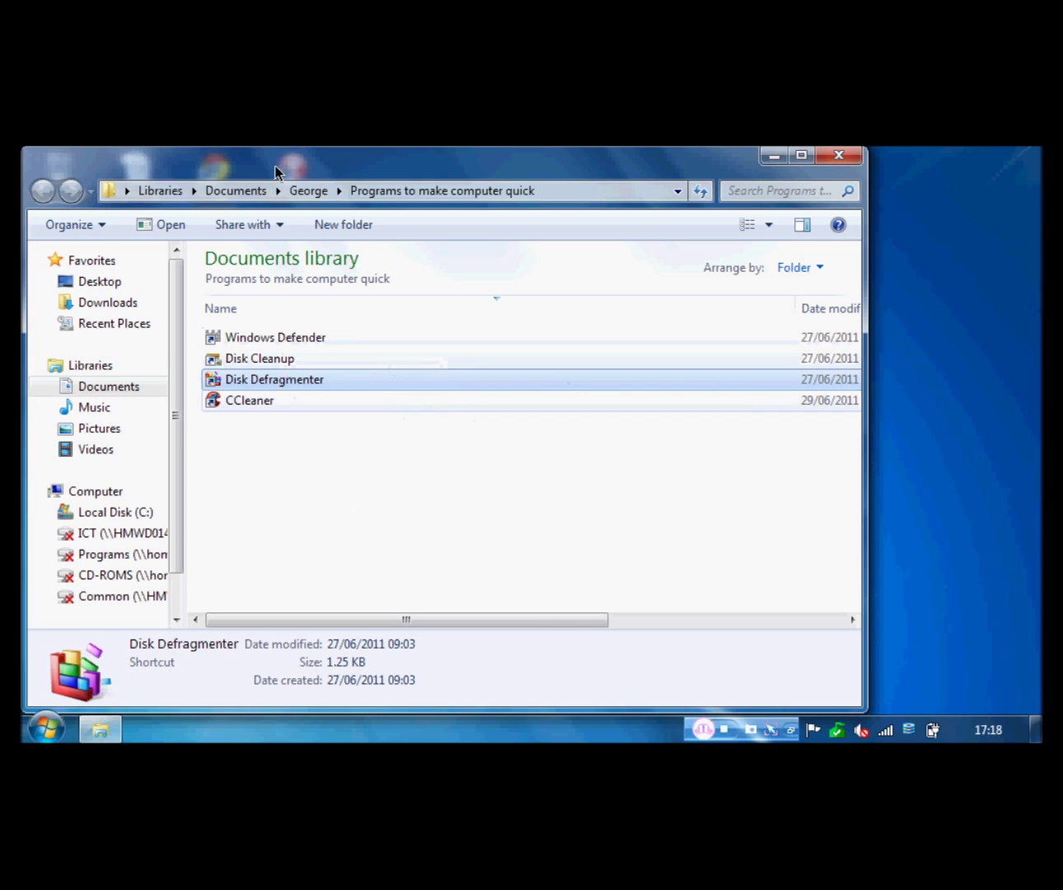
pyautogui.click(838, 157)
pyautogui.doubleClick(836, 729)
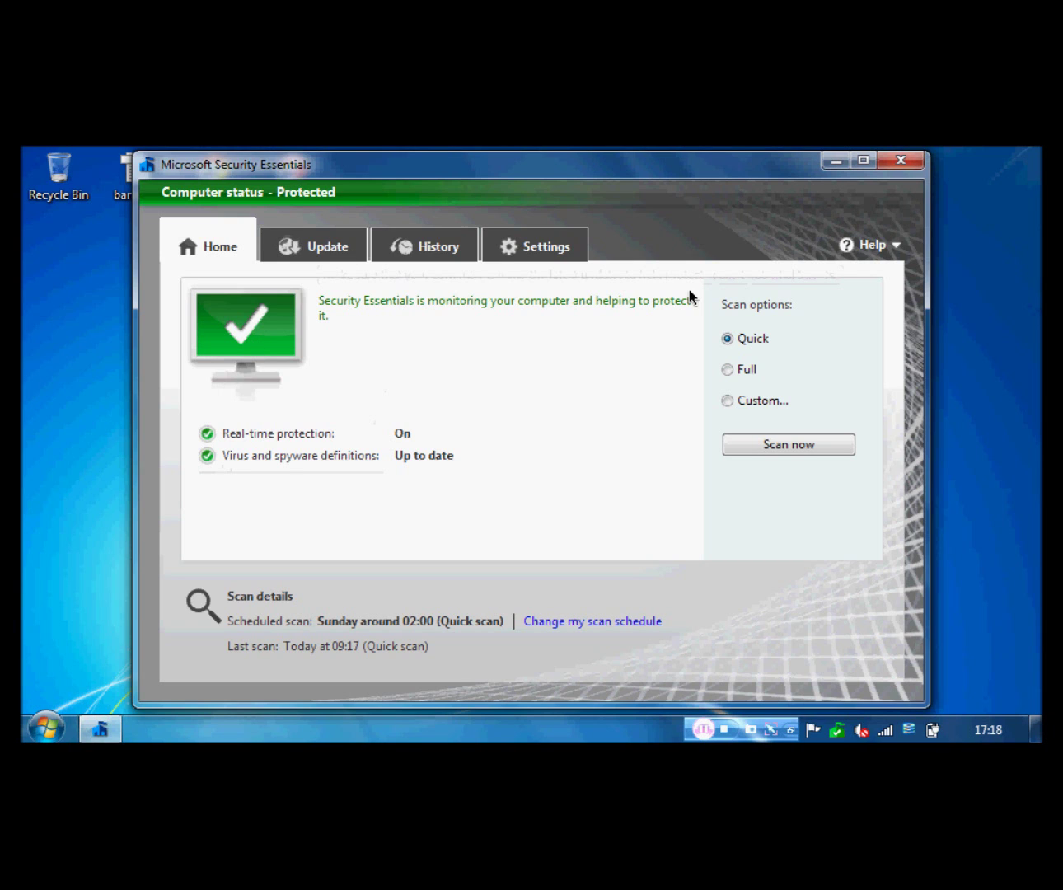
# Close Microsoft Security Essentials after confirming its Protected status
pyautogui.click(908, 159)
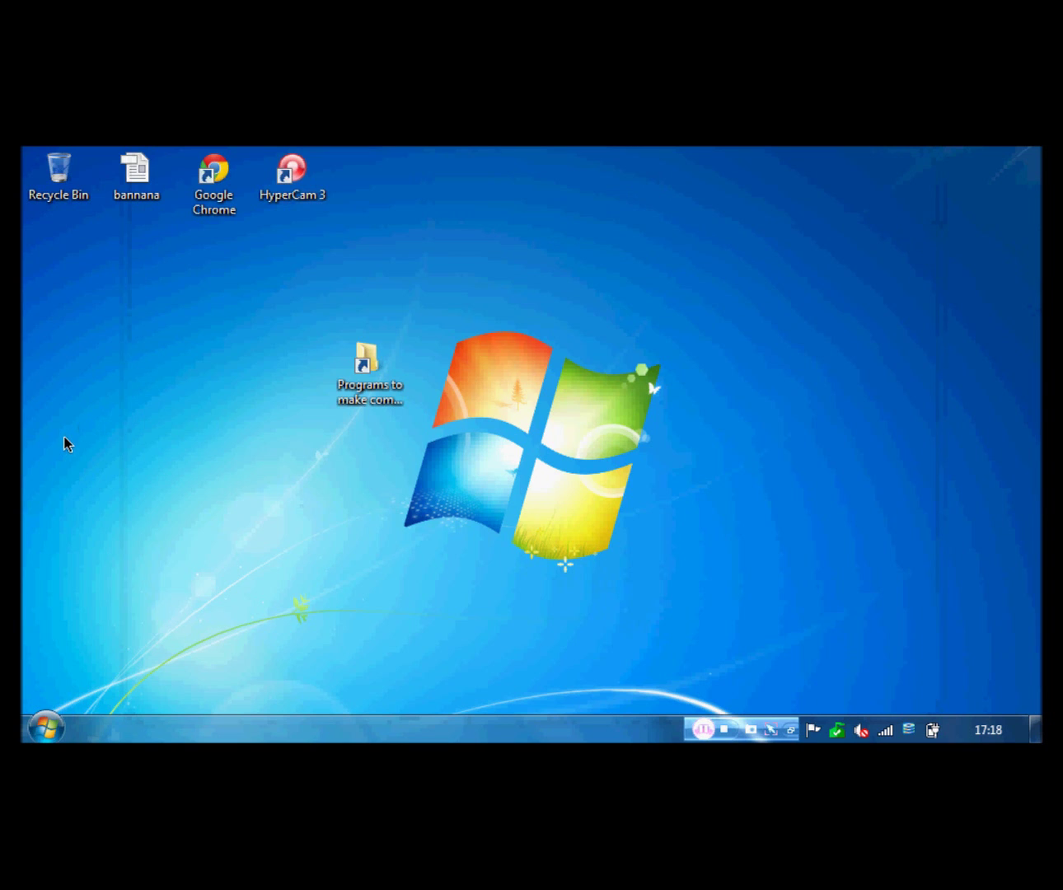
# Launch WordPad from a Start menu search for 'wordpad', then start OpenOffice.org Writer
pyautogui.click(46, 727)
pyautogui.write('wordpad')
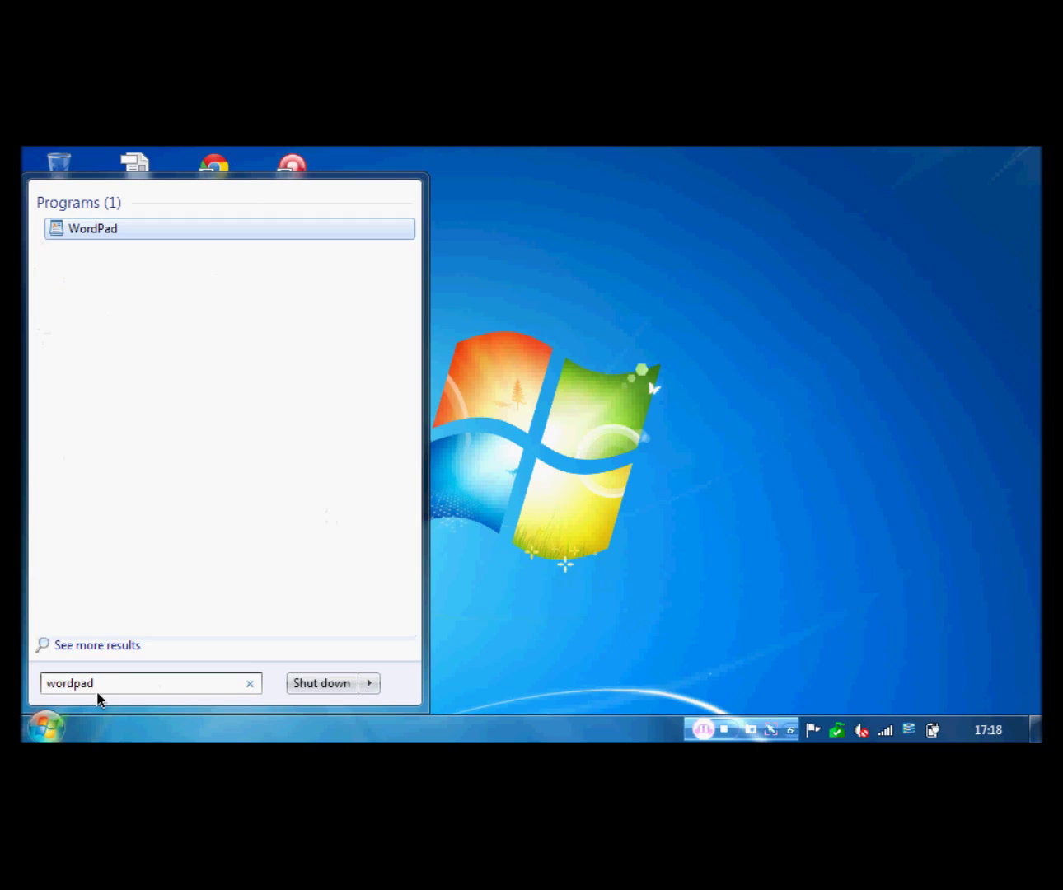
pyautogui.press('Escape')
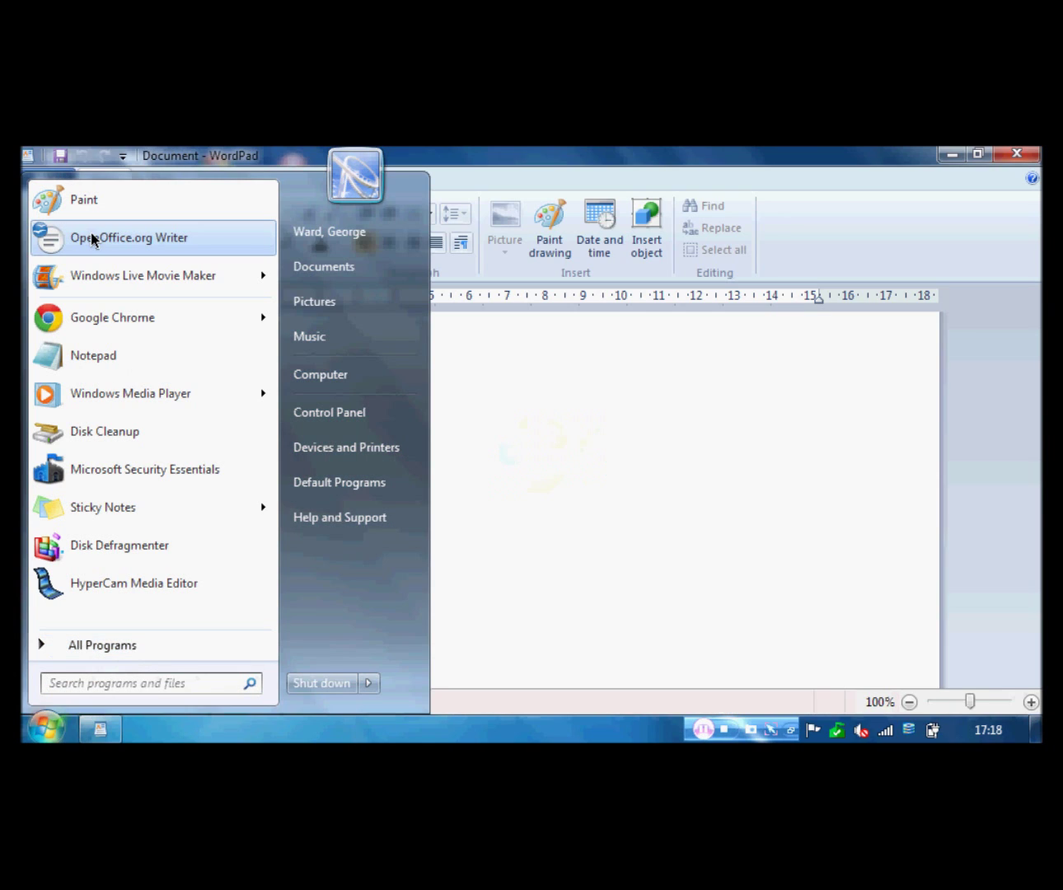
pyautogui.click(91, 237)
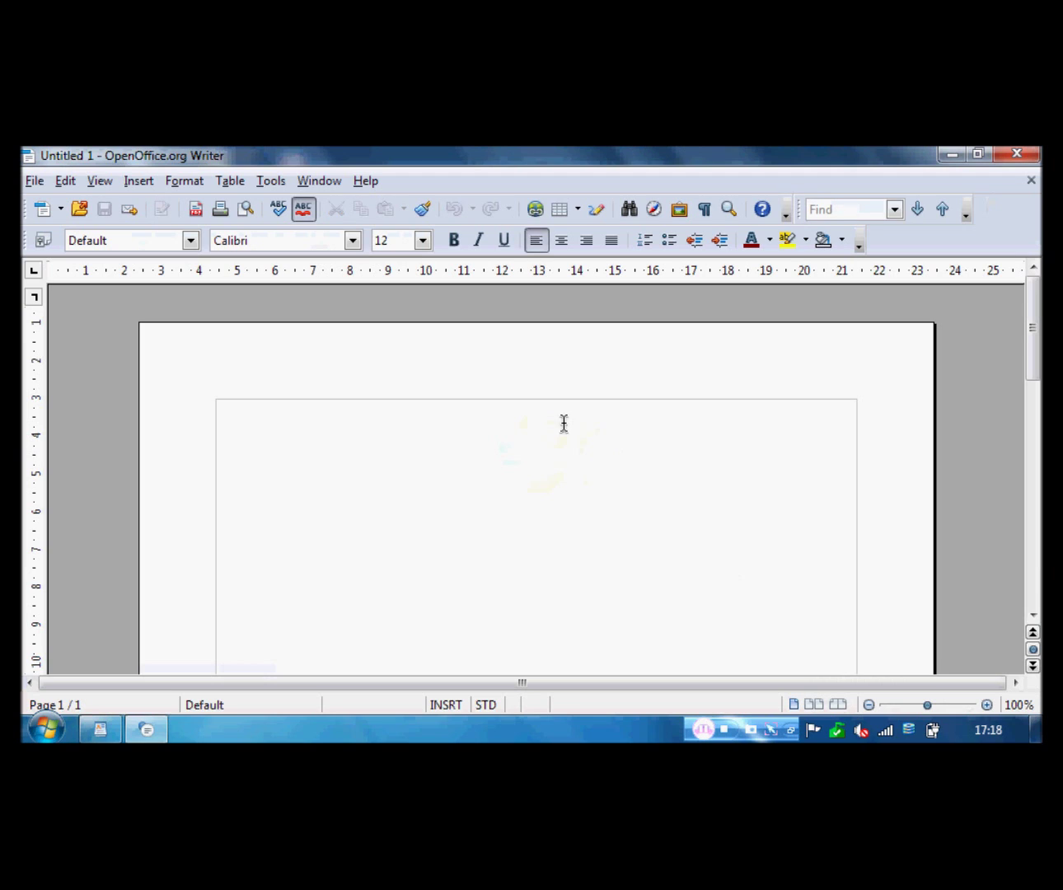
# Type the test line 'whdwuhwhwhhdw' in Writer, delete it, and close the document
pyautogui.write('whdwuhwhwhhdw')
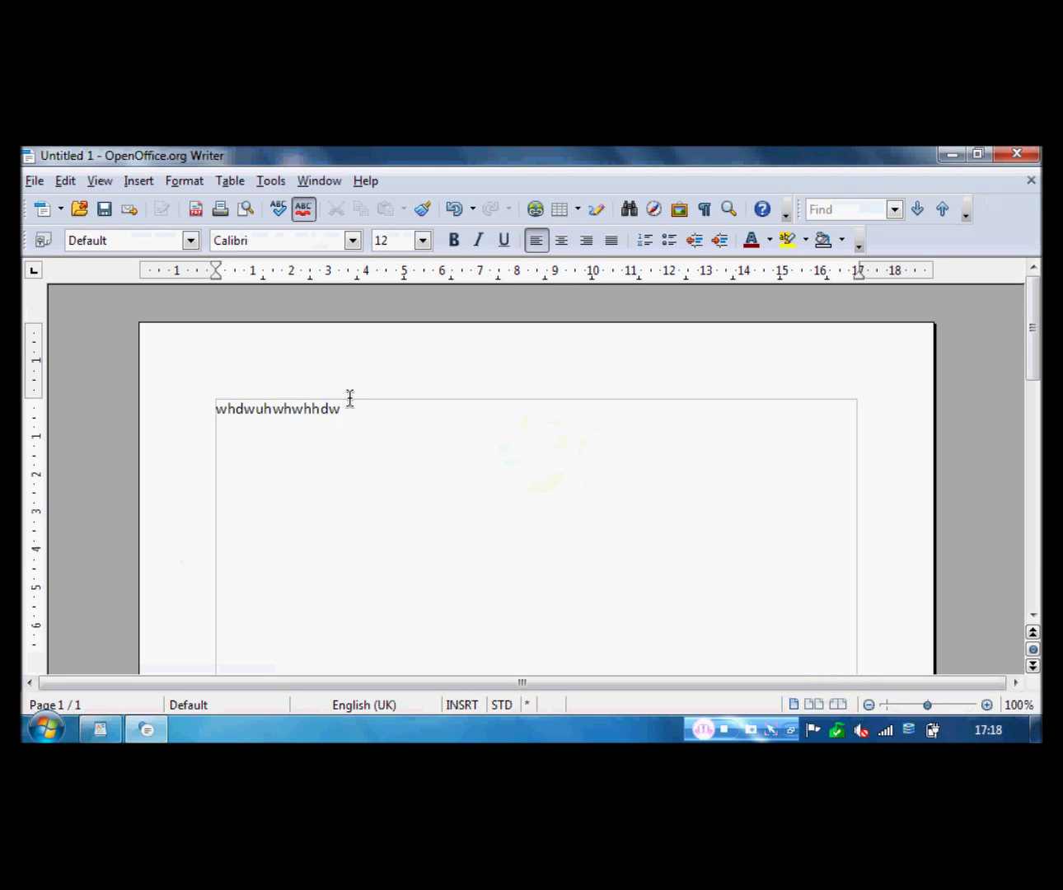
pyautogui.hotkey('ctrl', 'a')
pyautogui.press('BackSpace')
pyautogui.hotkey('alt', 'F4')
# Close Writer without saving, then type a short test line in WordPad
pyautogui.click(514, 465)
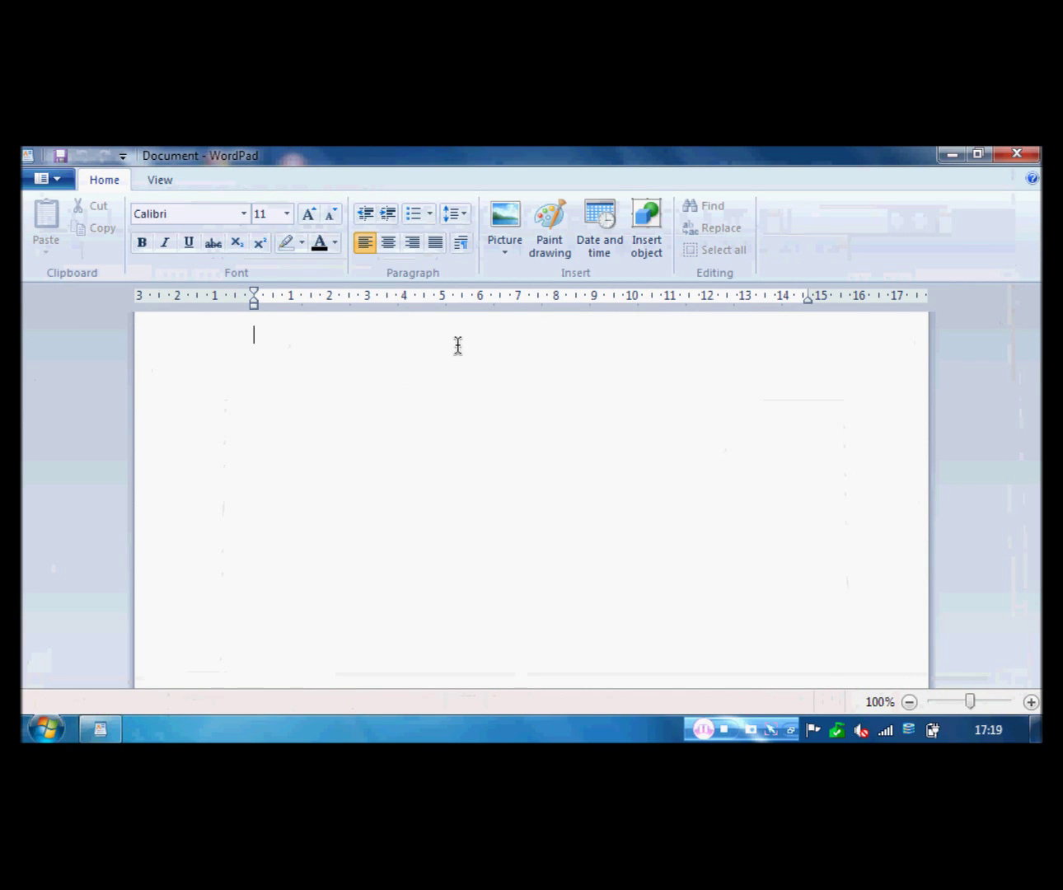
pyautogui.write('heehheheh')
pyautogui.press('BackSpace')
# Clear the test line and close WordPad without saving
pyautogui.hotkey('ctrl', 'a')
pyautogui.press('Delete')
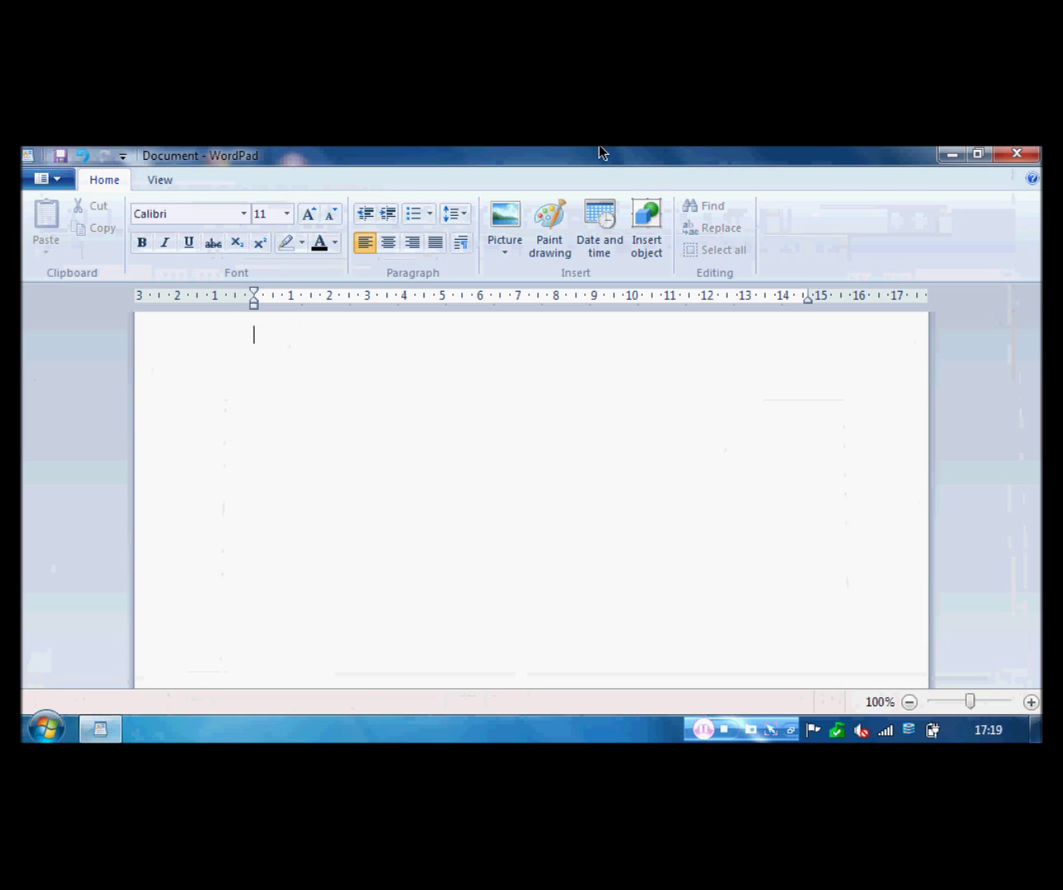
pyautogui.click(1016, 153)
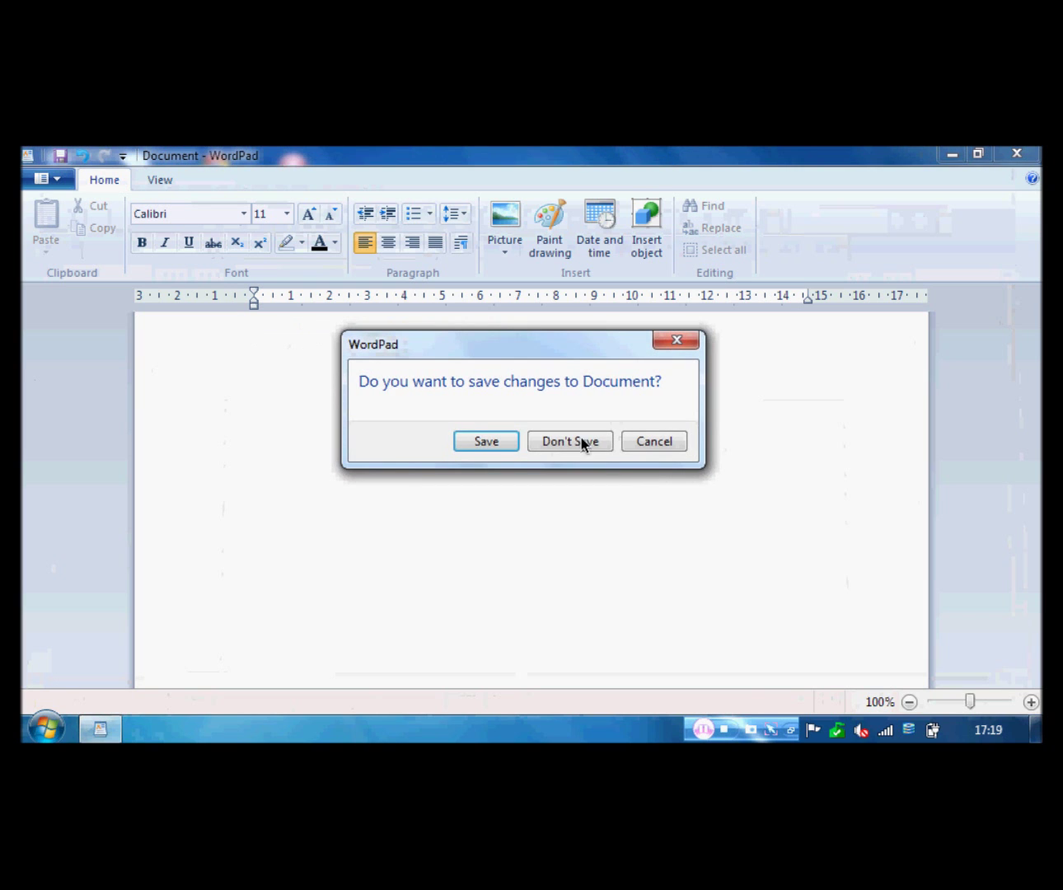
pyautogui.click(584, 442)
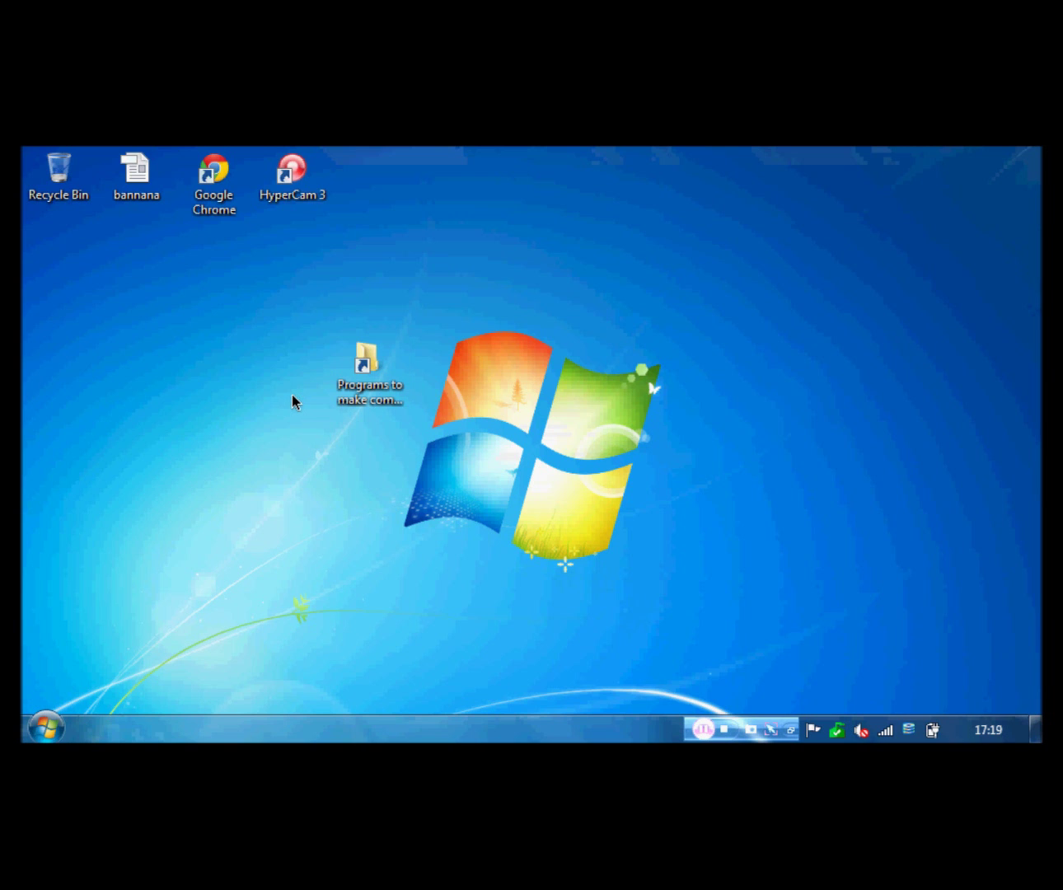
# Browse Documents > George > Randoms to the Mac_OS_X_Cursors_1_1 folder
pyautogui.click(34, 718)
pyautogui.click(387, 268)
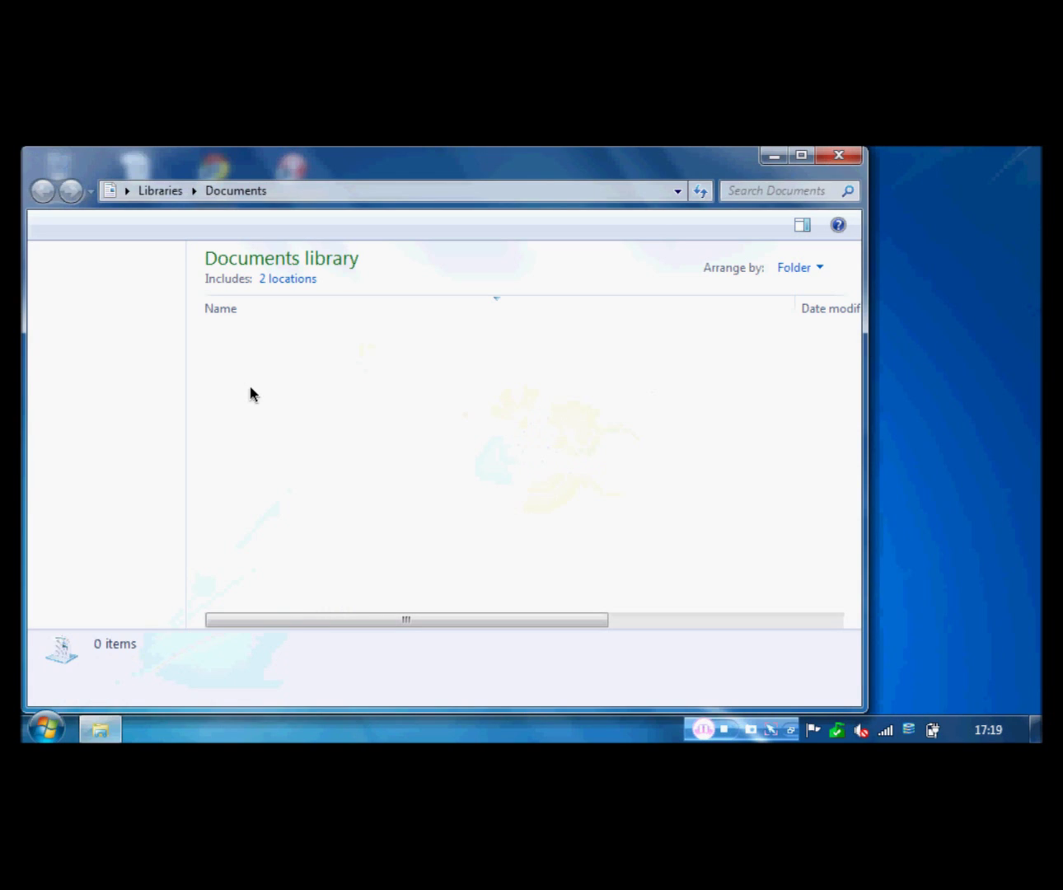
pyautogui.doubleClick(246, 378)
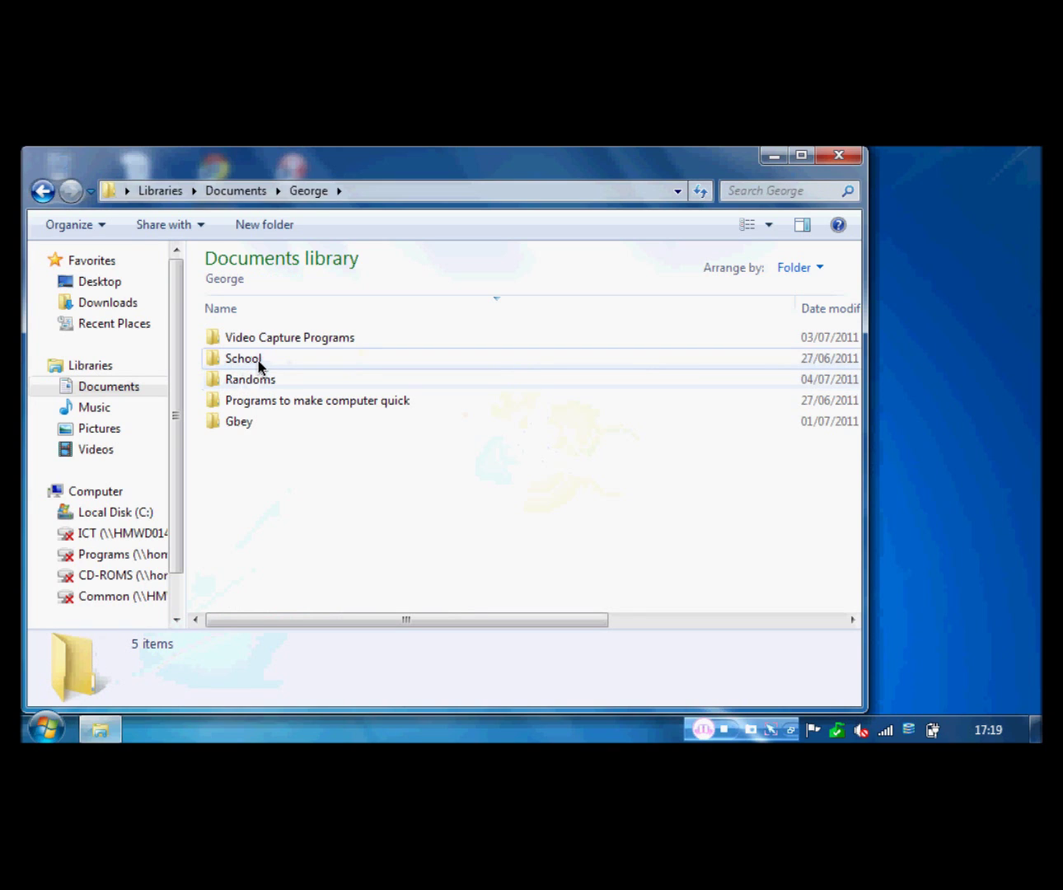
pyautogui.doubleClick(262, 380)
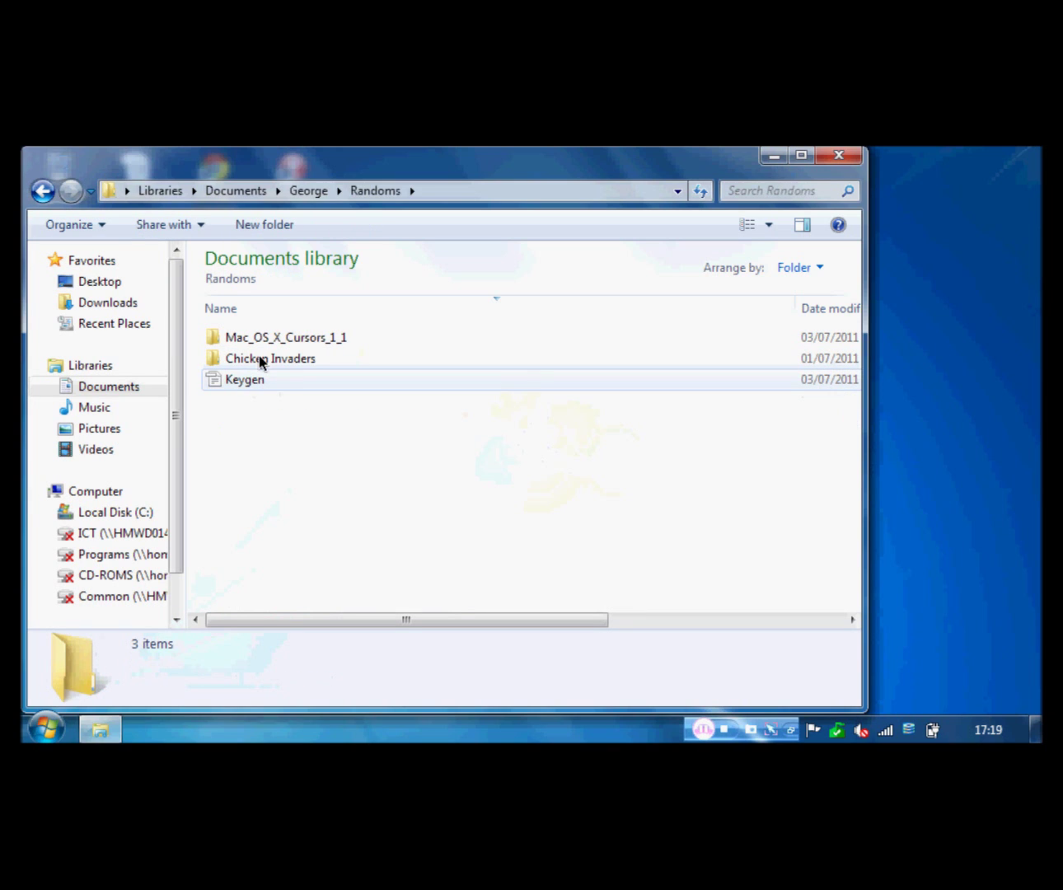
pyautogui.doubleClick(275, 338)
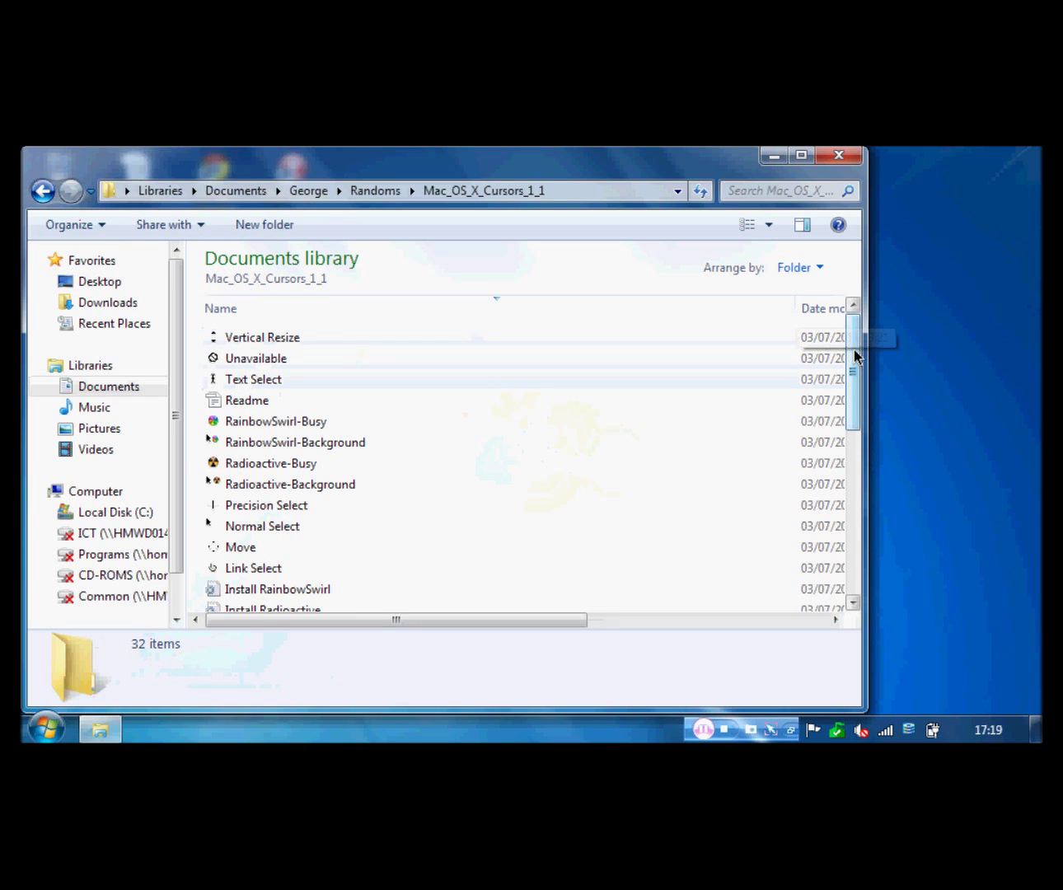
# Look over the cursor files and Install GraphiteSwirl's actions, then close Explorer and open Start
pyautogui.moveTo(855, 347); pyautogui.dragTo(853, 454)
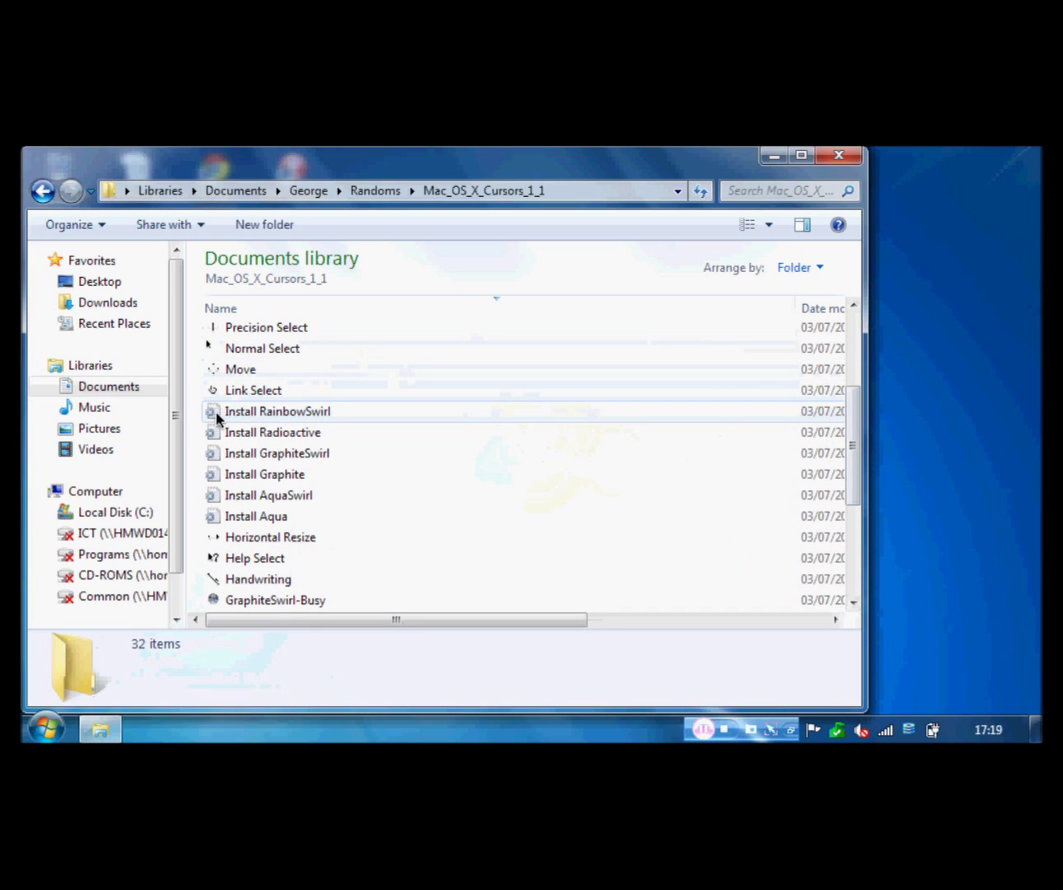
pyautogui.rightClick(256, 452)
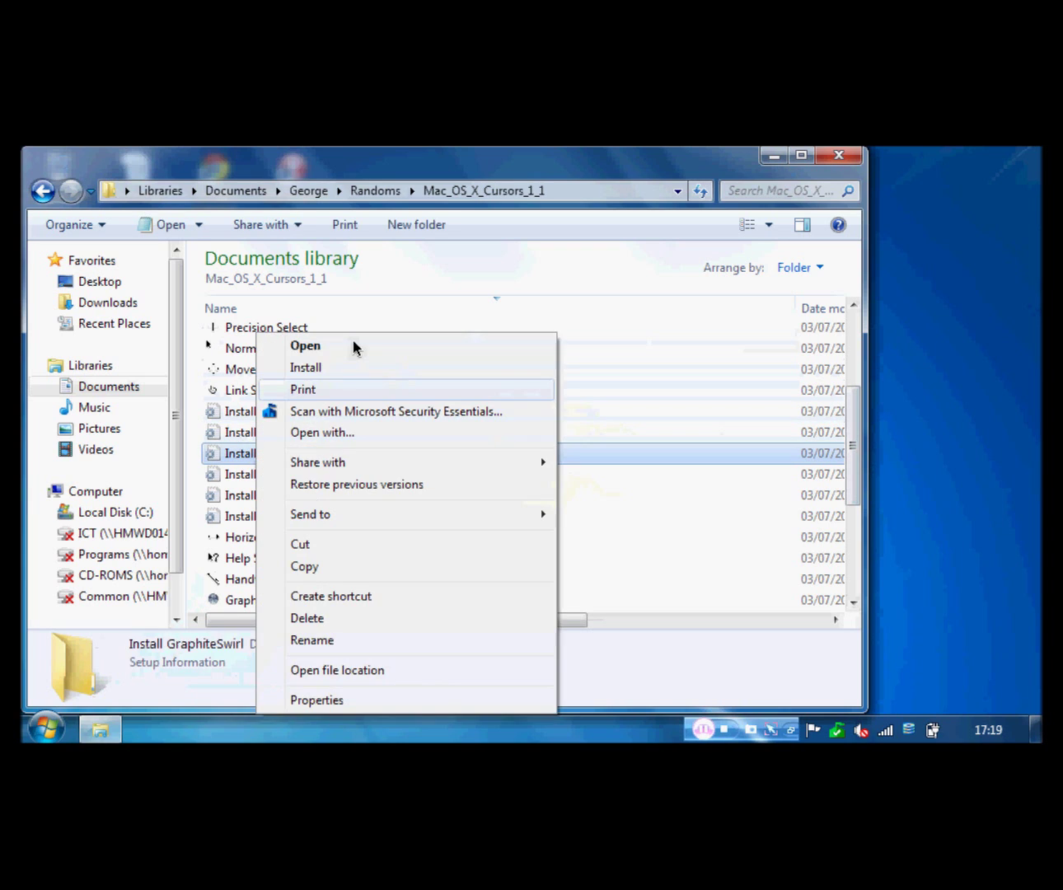
pyautogui.click(854, 159)
pyautogui.press('super')
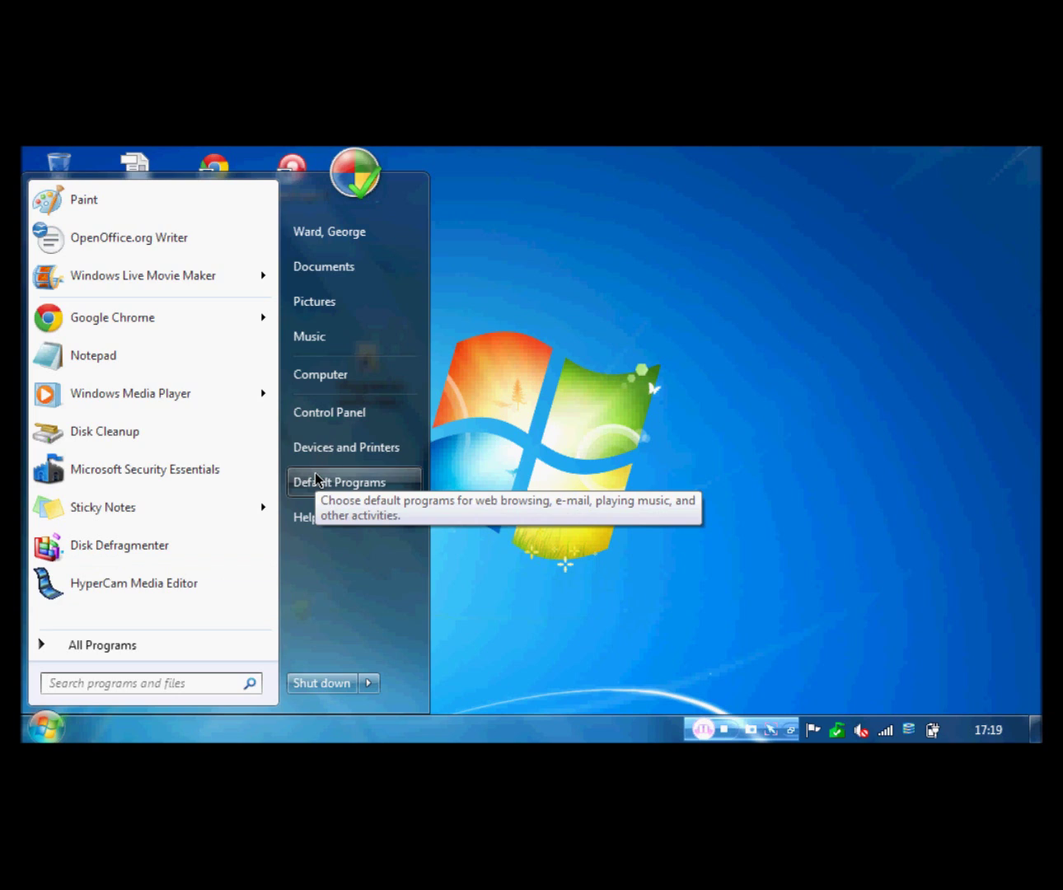
# Search the Start menu for 'mouse'
pyautogui.write('mouse')
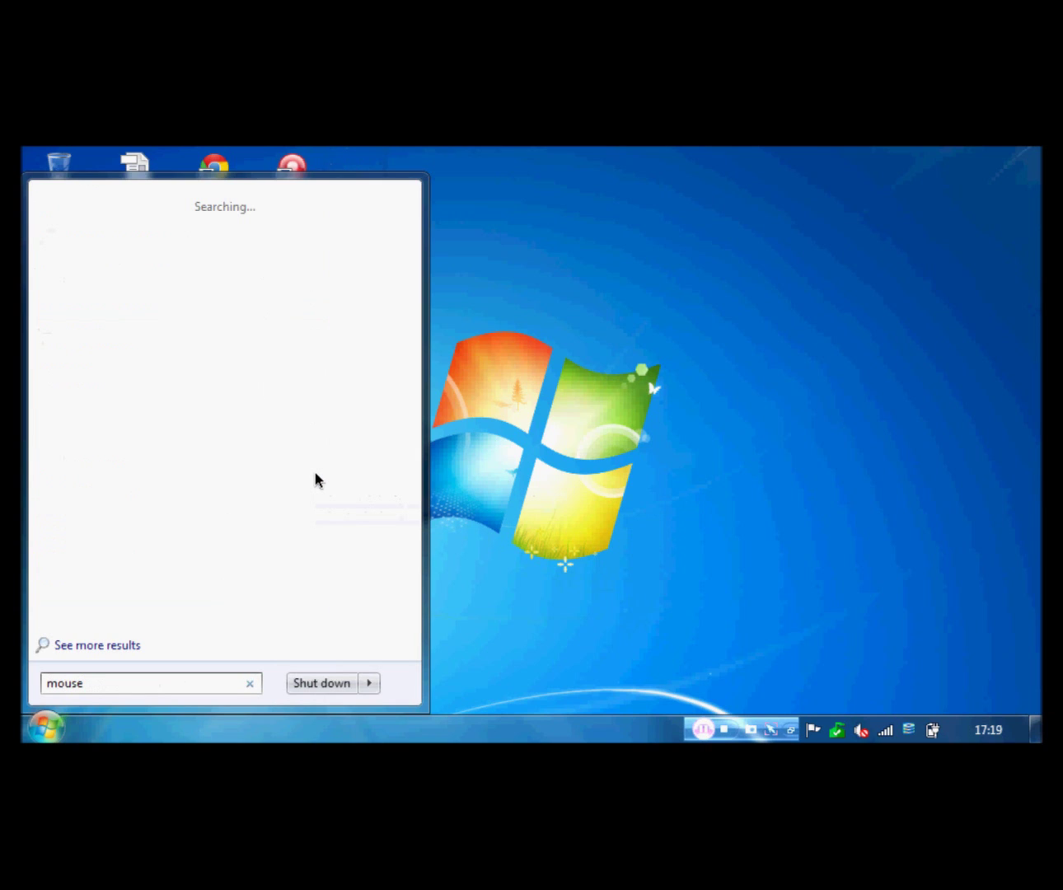